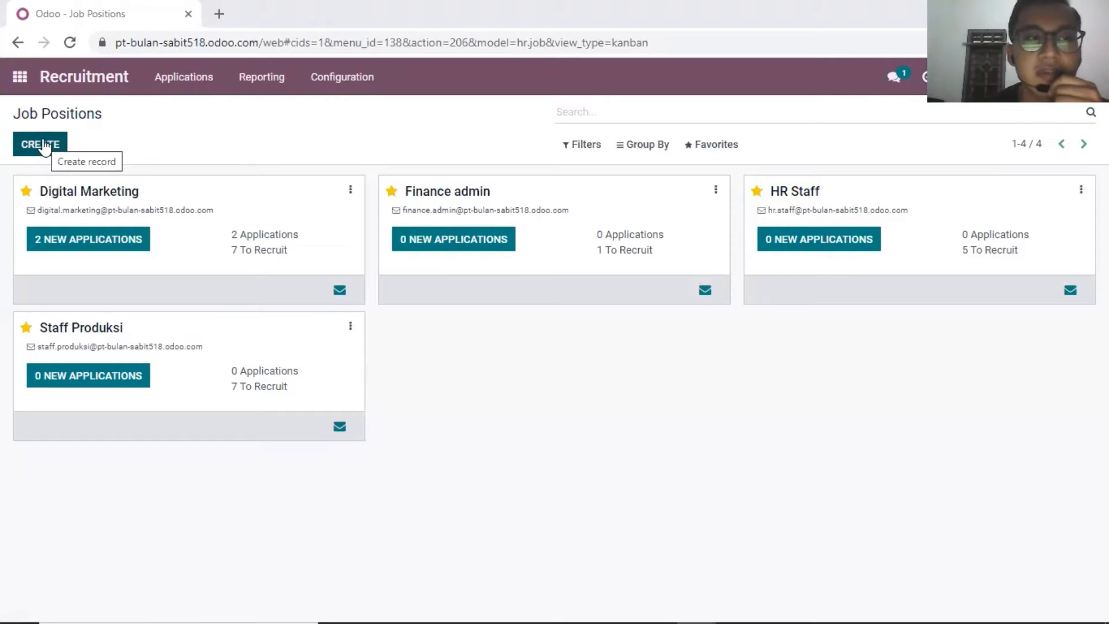
- Create the job position "Staff Produksi 2" with the application email alias staff.produksi2
{"action": "left_click", "coordinate": [43, 146]}
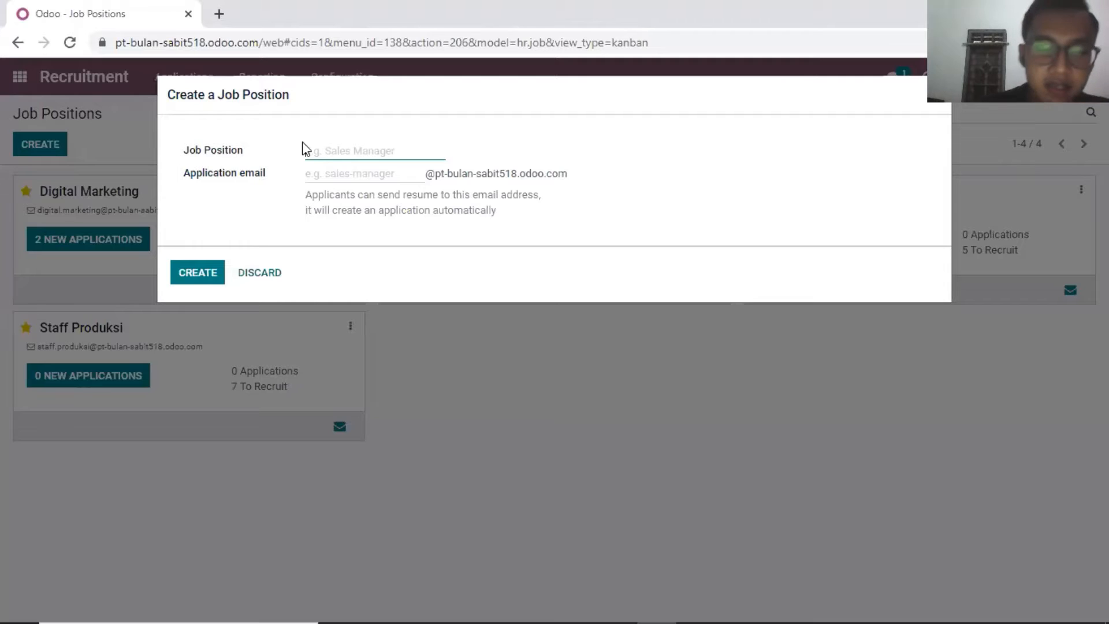
{"action": "type", "text": "Staff Produksi 2"}
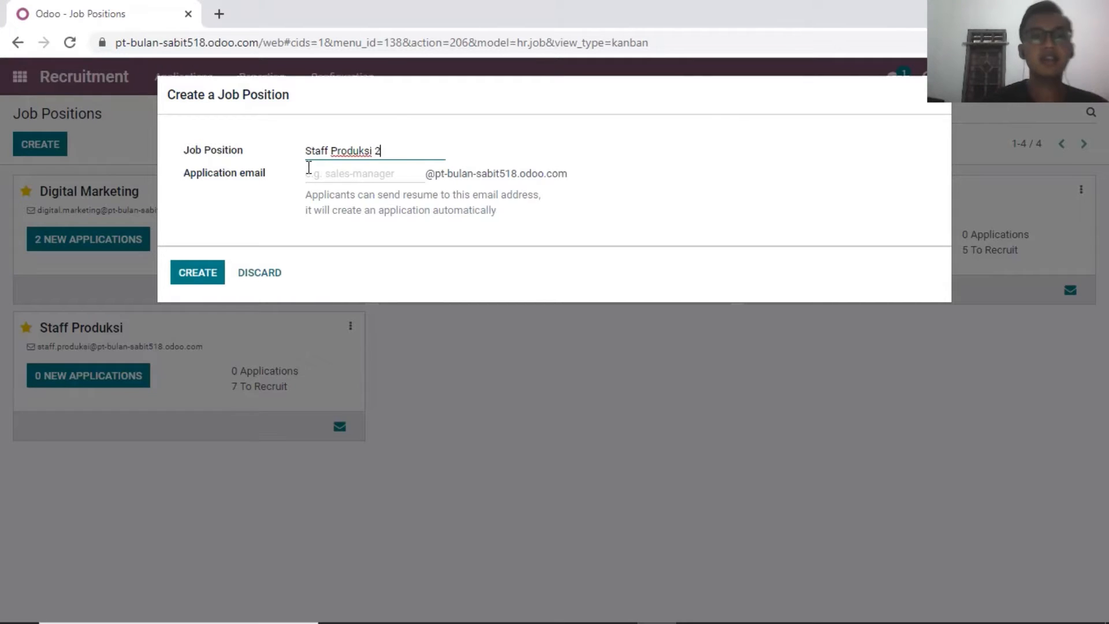
{"action": "left_click", "coordinate": [309, 171]}
{"action": "type", "text": "staff"}
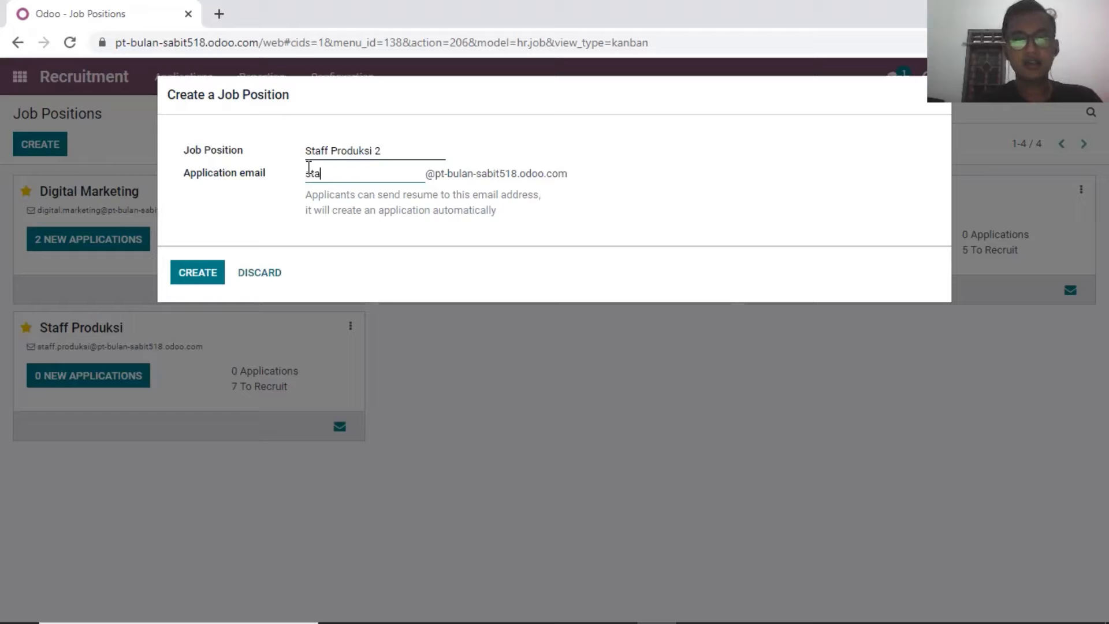
{"action": "key", "text": "BackSpace"}
{"action": "key", "text": "BackSpace"}
{"action": "type", "text": "ff"}
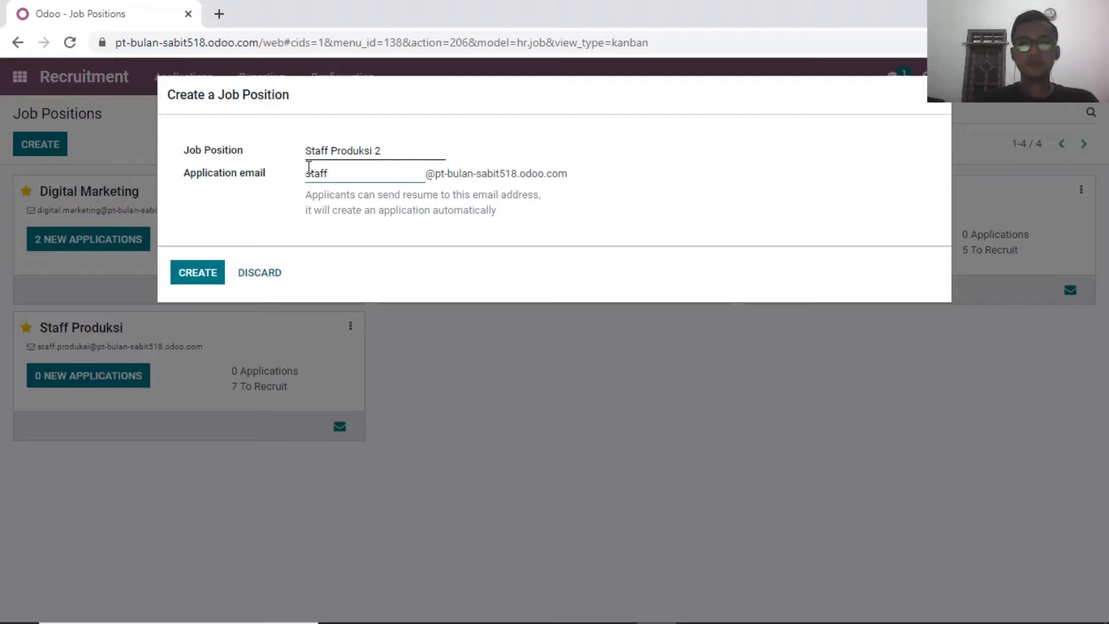
{"action": "type", "text": ".pr"}
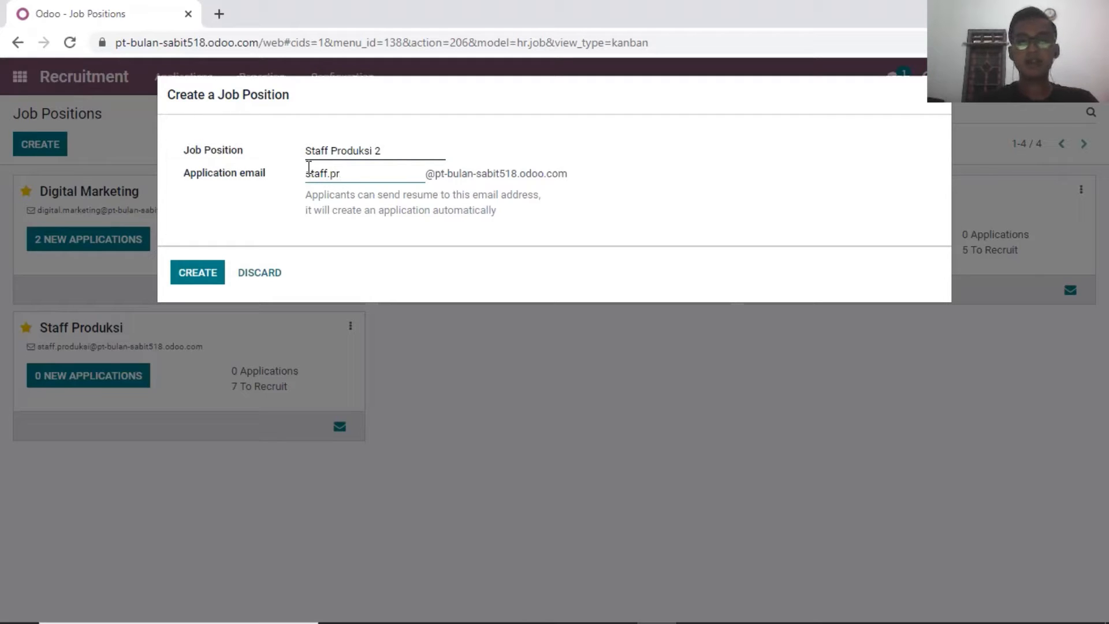
{"action": "type", "text": "oduksi"}
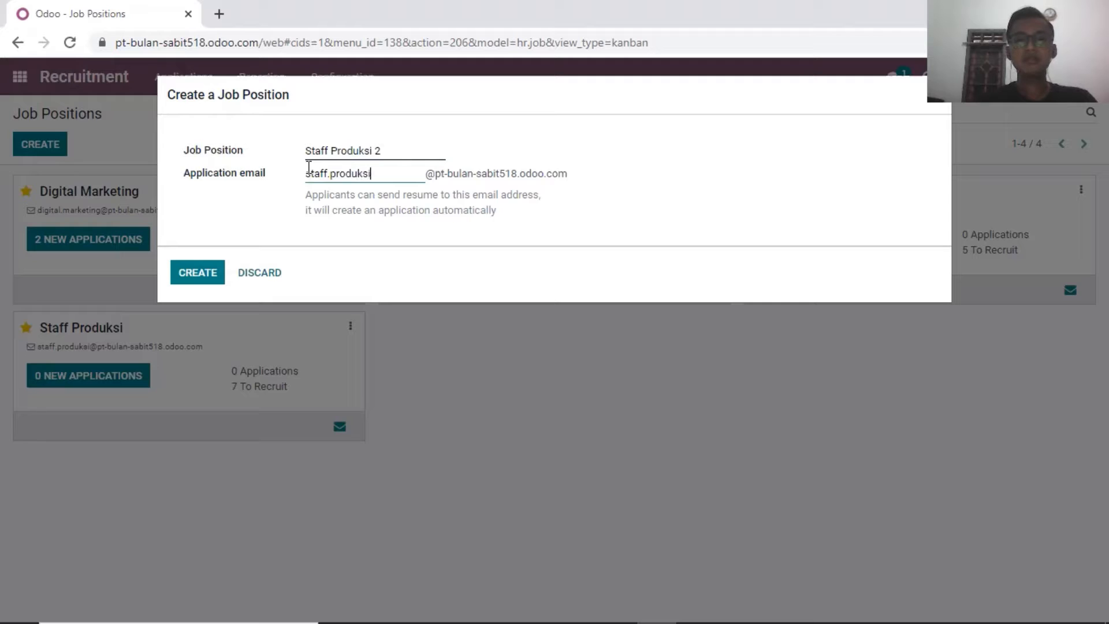
{"action": "key", "text": "BackSpace"}
{"action": "type", "text": "2"}
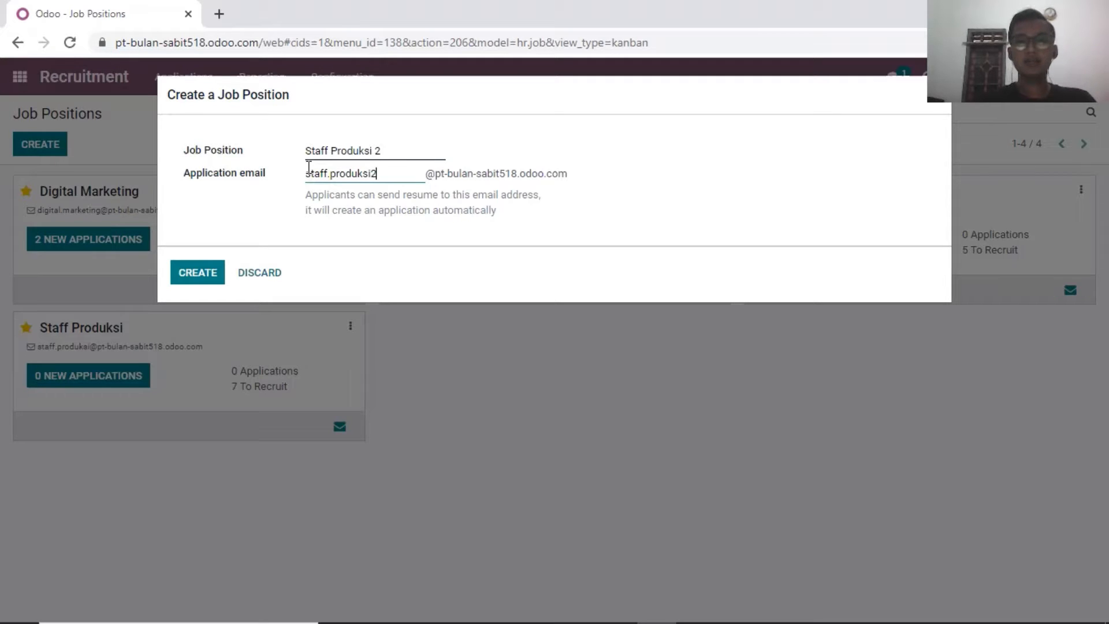
{"action": "left_click", "coordinate": [205, 280]}
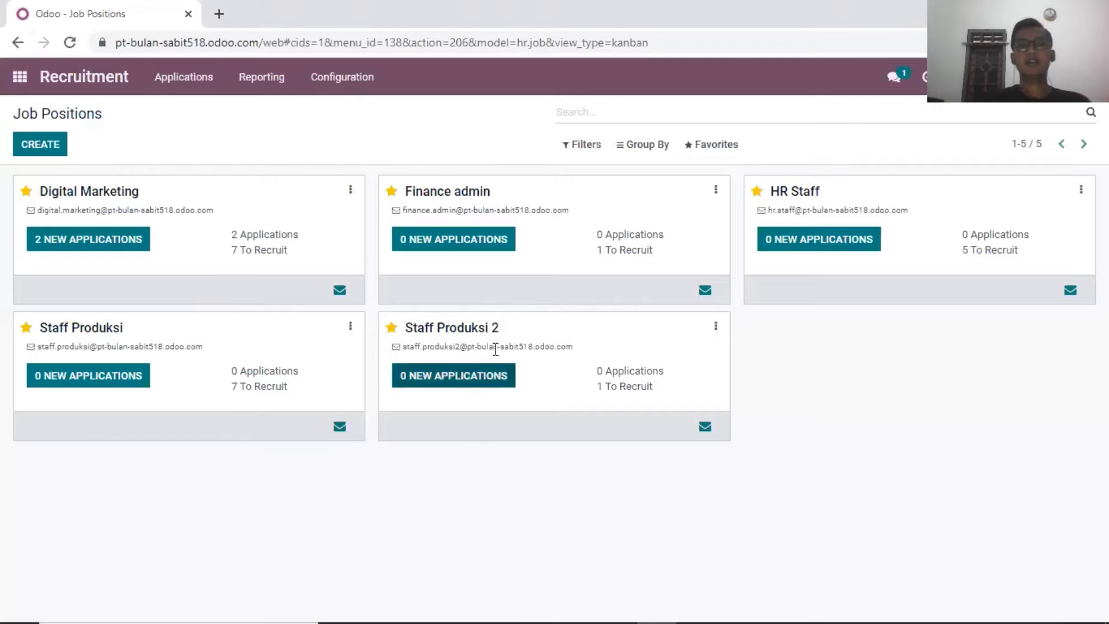
- Set the expected new employees of the Staff Produksi 2 position to 5 and save the record
{"action": "left_click", "coordinate": [716, 328]}
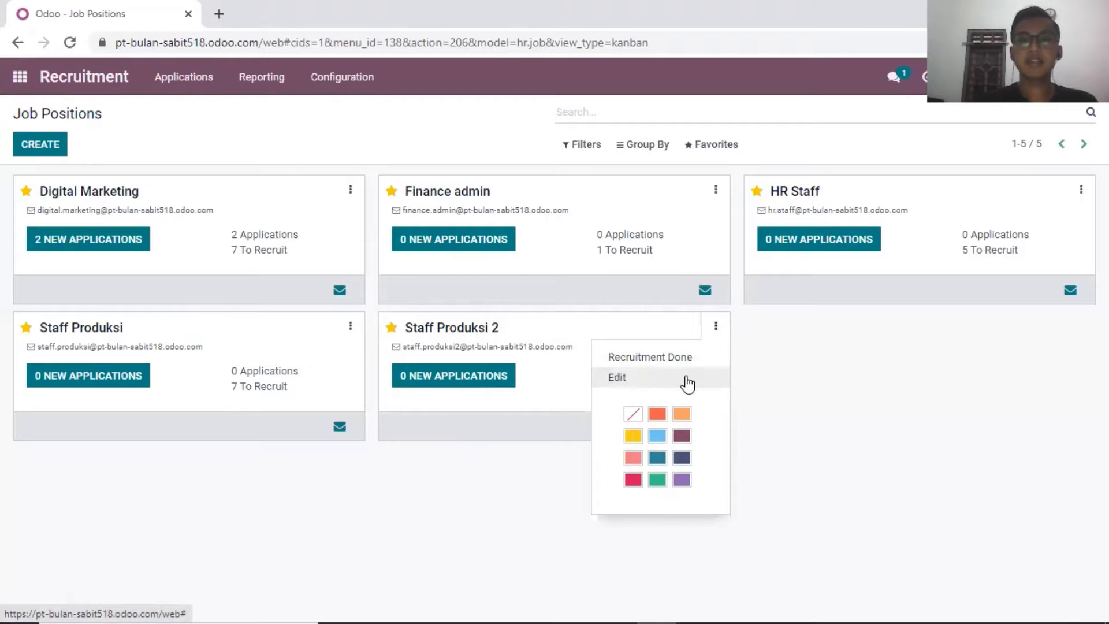
{"action": "left_click", "coordinate": [687, 382]}
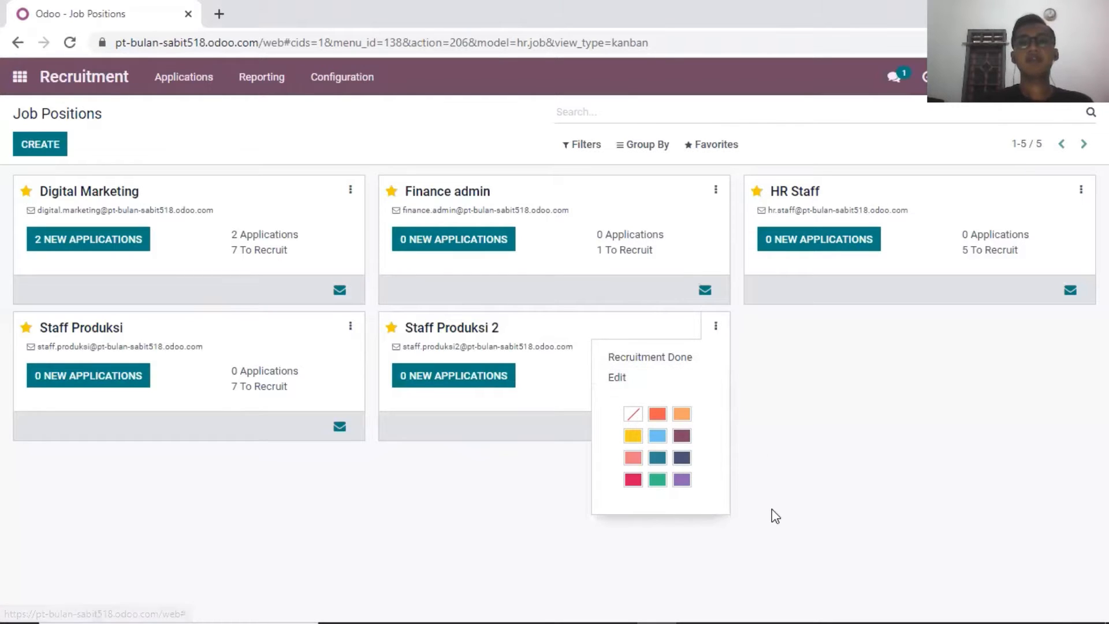
{"action": "left_click", "coordinate": [280, 343]}
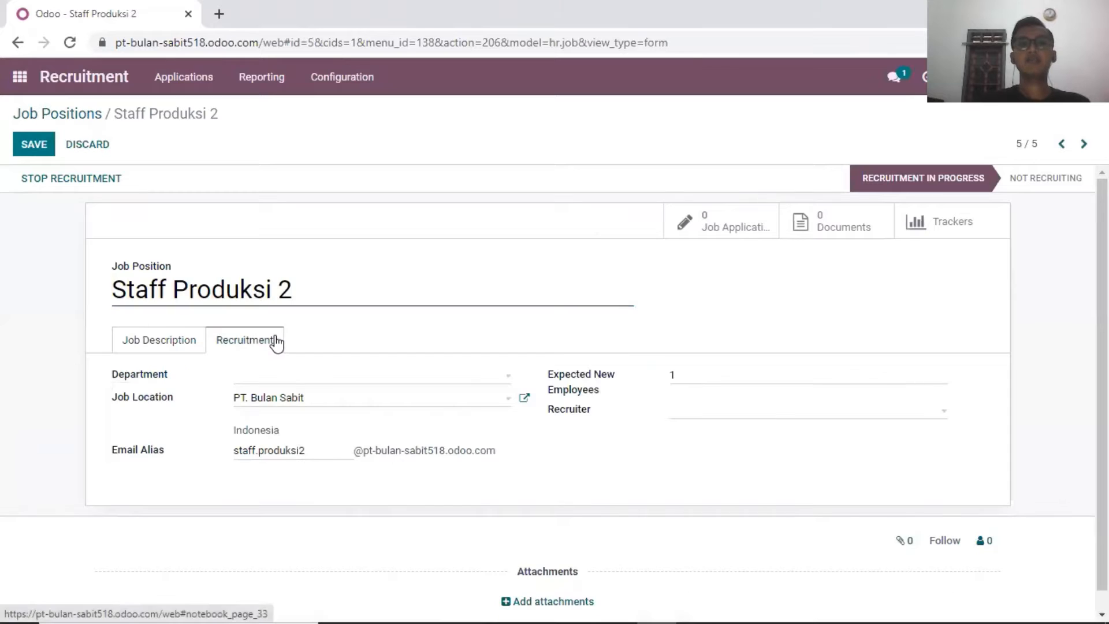
{"action": "left_click", "coordinate": [699, 375]}
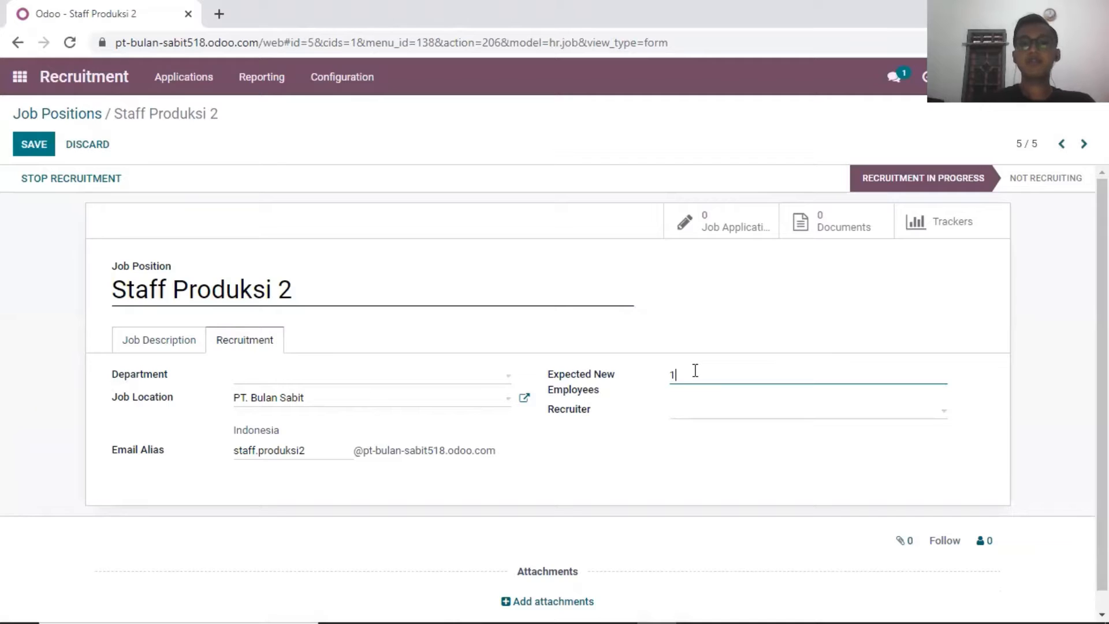
{"action": "key", "text": "BackSpace"}
{"action": "type", "text": "5"}
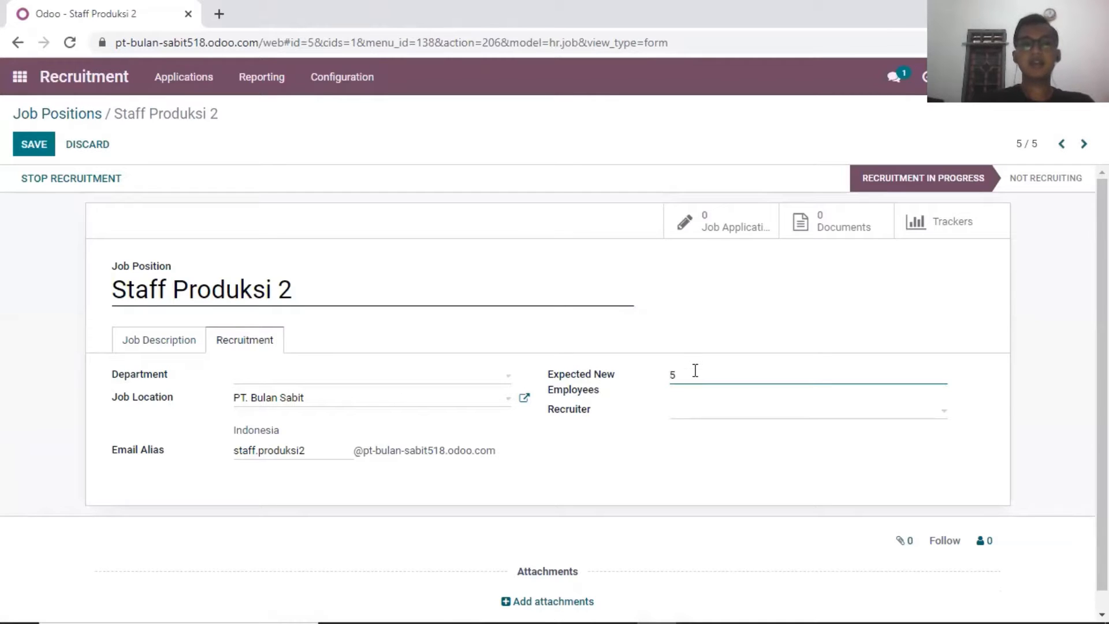
{"action": "left_click", "coordinate": [27, 152]}
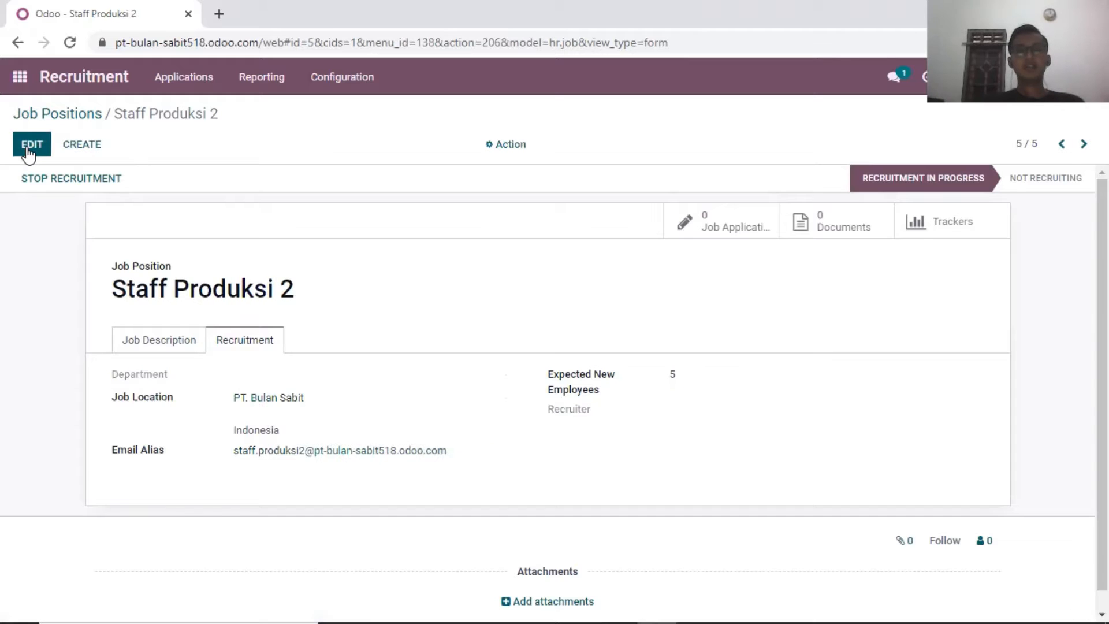
- Return to the job positions overview and open the new applications for Digital Marketing
{"action": "left_click", "coordinate": [79, 113]}
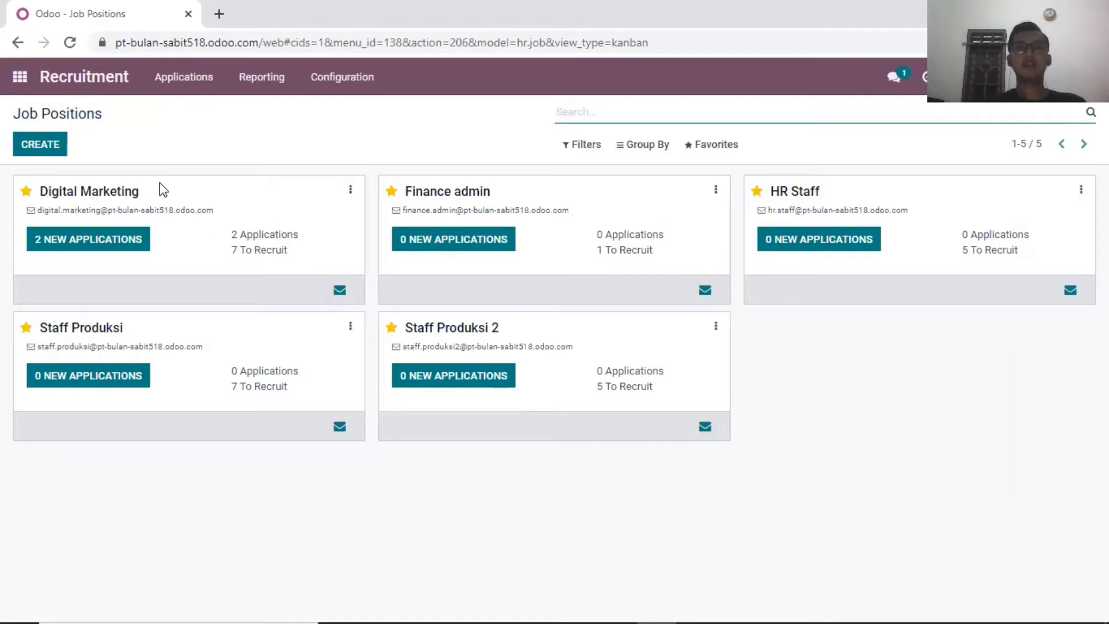
{"action": "left_click", "coordinate": [221, 254]}
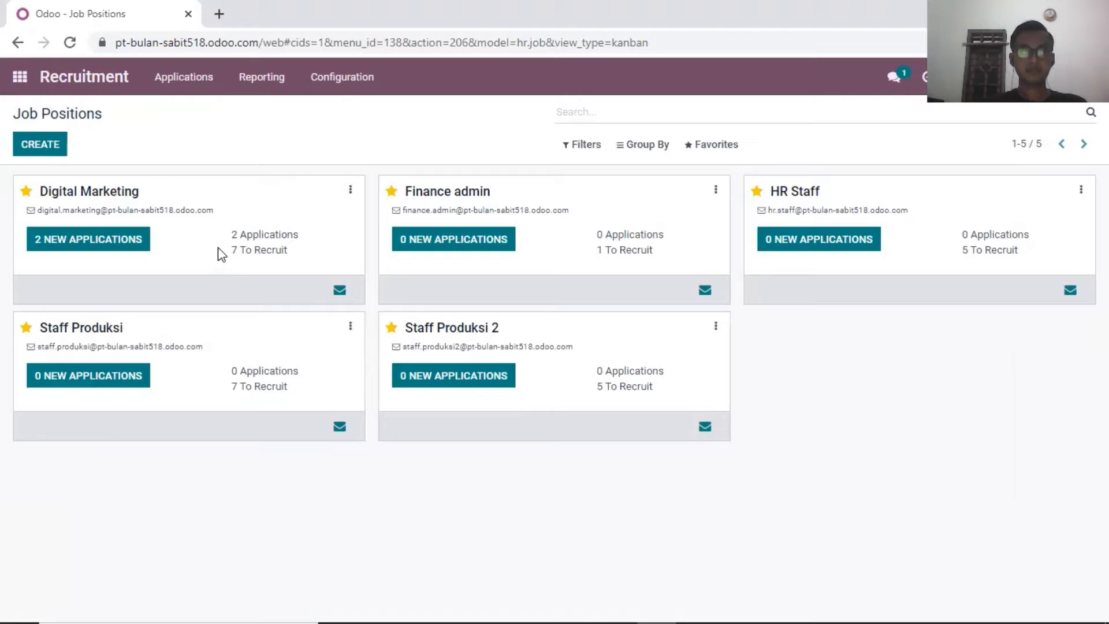
{"action": "left_click", "coordinate": [131, 243]}
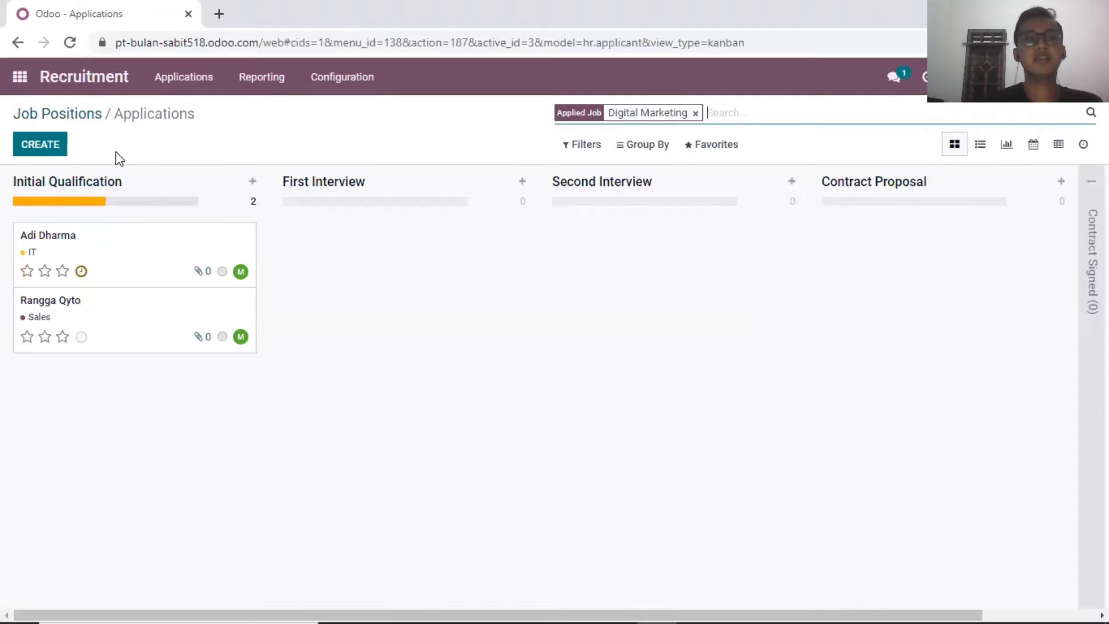
- Look over the fields of a blank Digital Marketing application form, and go back to the applications board without filling it in
{"action": "left_click", "coordinate": [48, 152]}
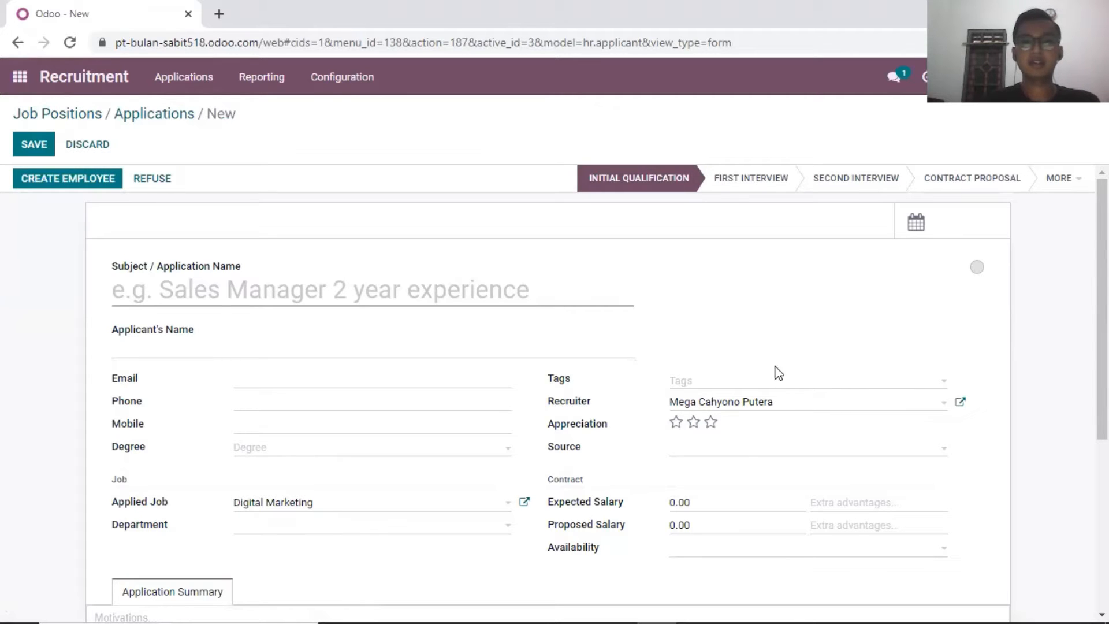
{"action": "scroll", "coordinate": [824, 339], "scroll_direction": "down", "scroll_amount": 2}
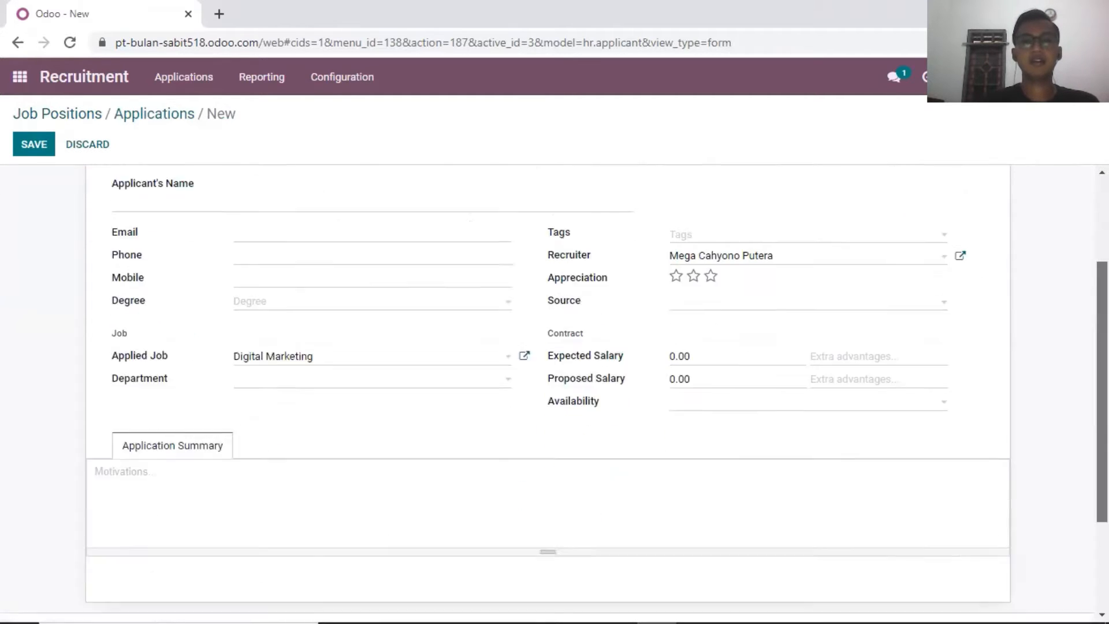
{"action": "scroll", "coordinate": [825, 339], "scroll_direction": "up", "scroll_amount": 1}
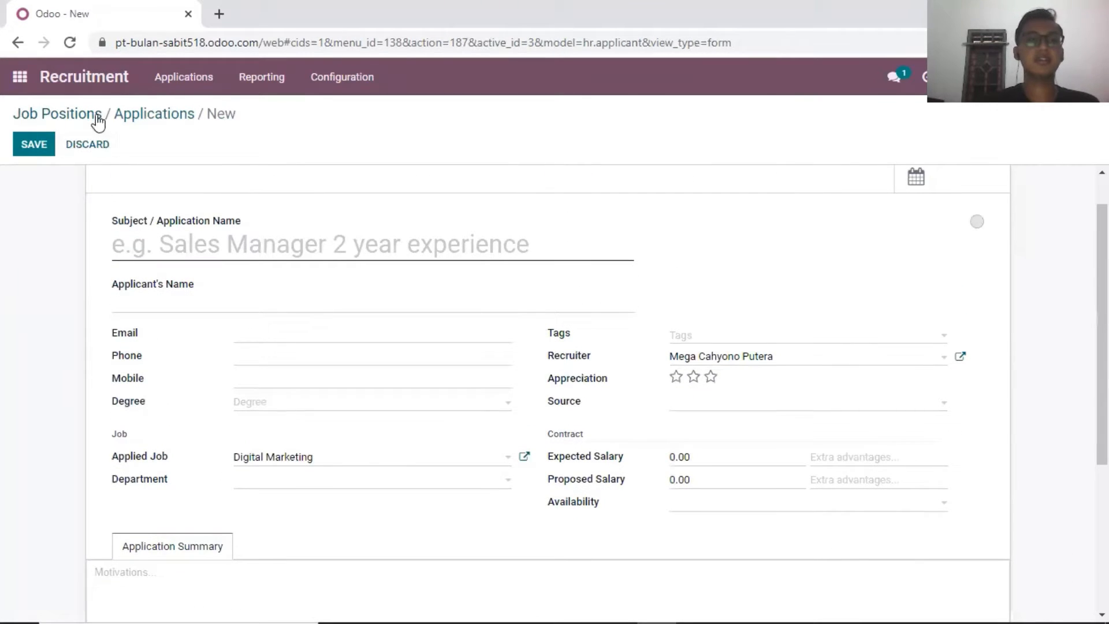
{"action": "left_click", "coordinate": [134, 123]}
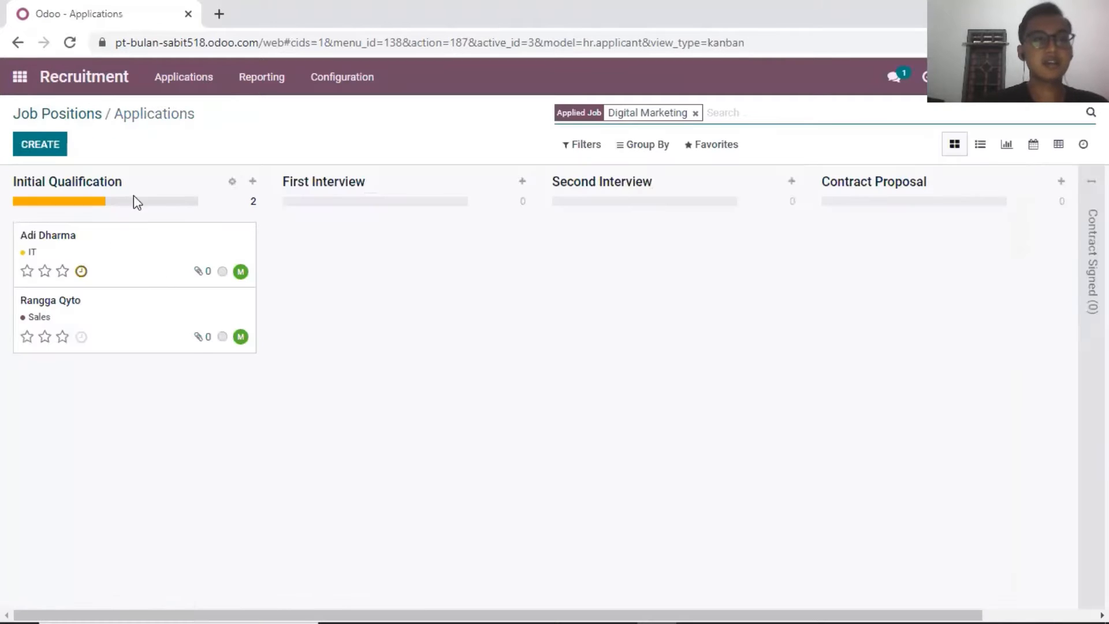
- Review the details of the applicant tagged Sales and move that application from Initial Qualification to First Interview
{"action": "left_click", "coordinate": [173, 310]}
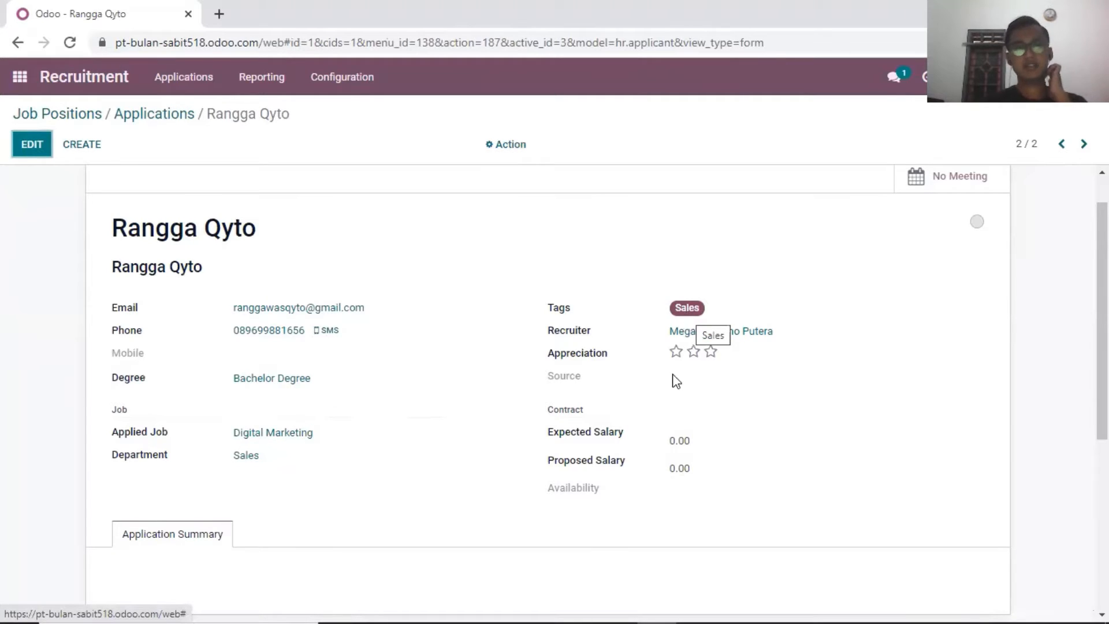
{"action": "left_click", "coordinate": [144, 115]}
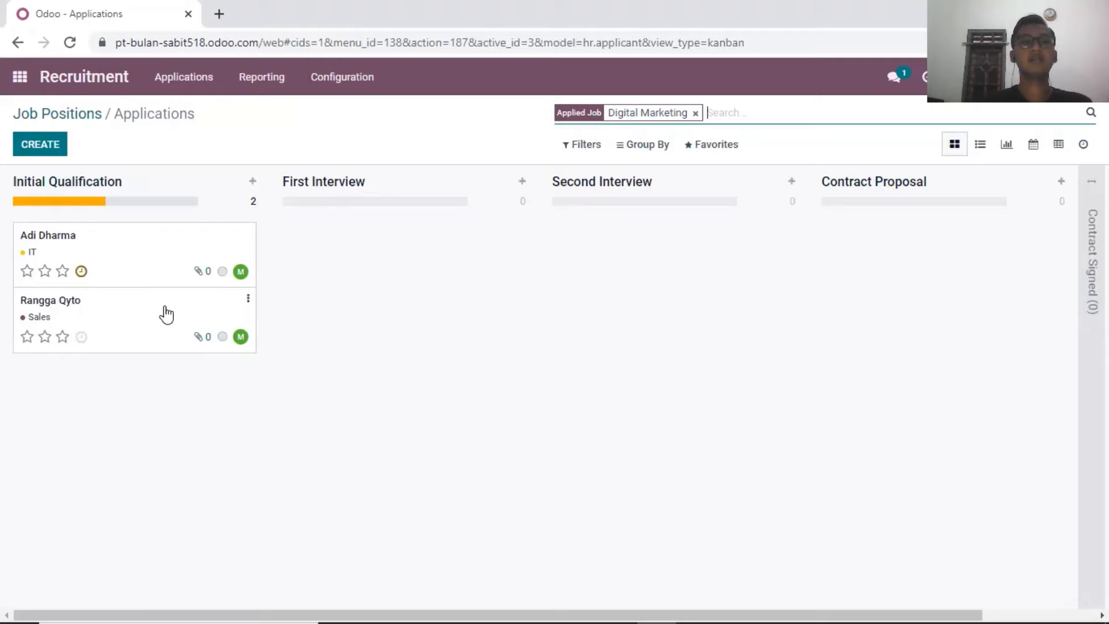
{"action": "left_click_drag", "start_coordinate": [167, 314], "coordinate": [432, 232]}
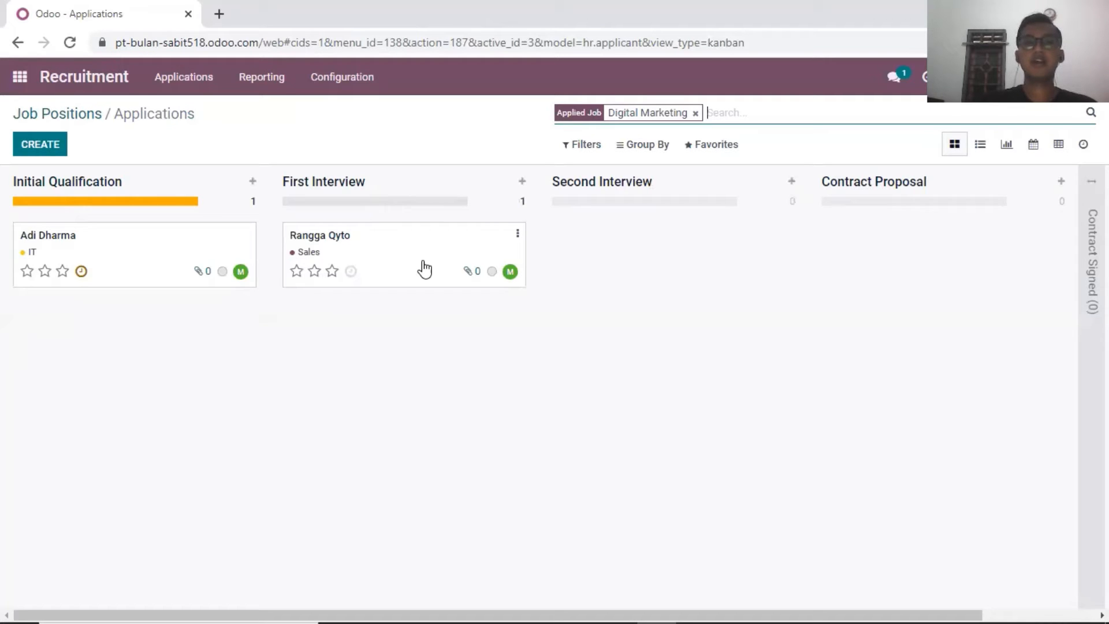
- Open the meetings calendar from the record of the applicant in the First Interview stage
{"action": "left_click", "coordinate": [424, 269]}
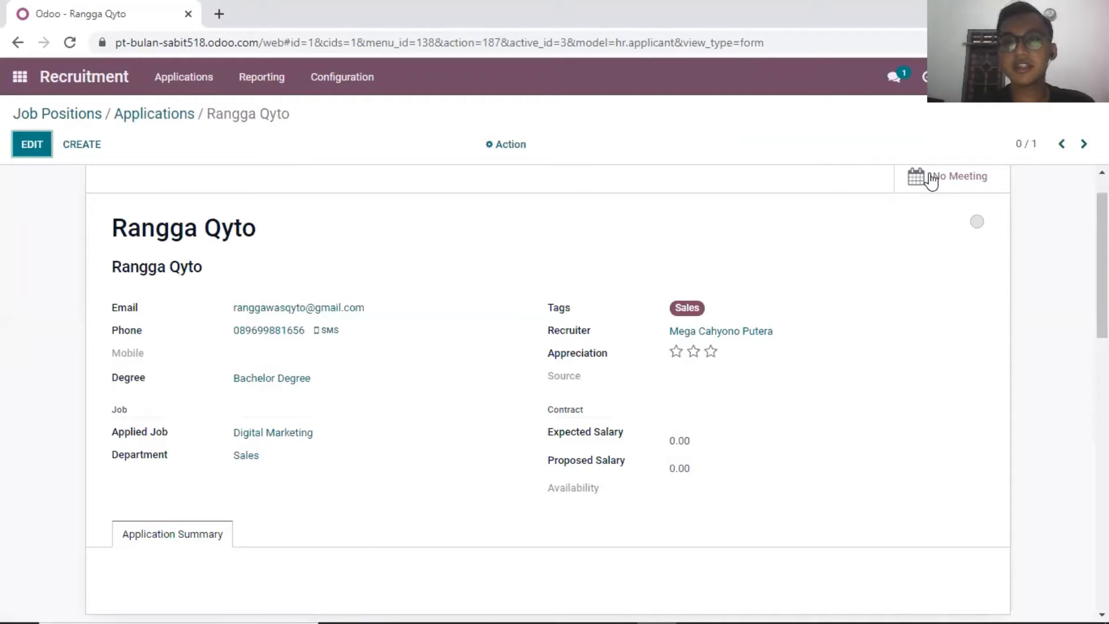
{"action": "left_click", "coordinate": [968, 183]}
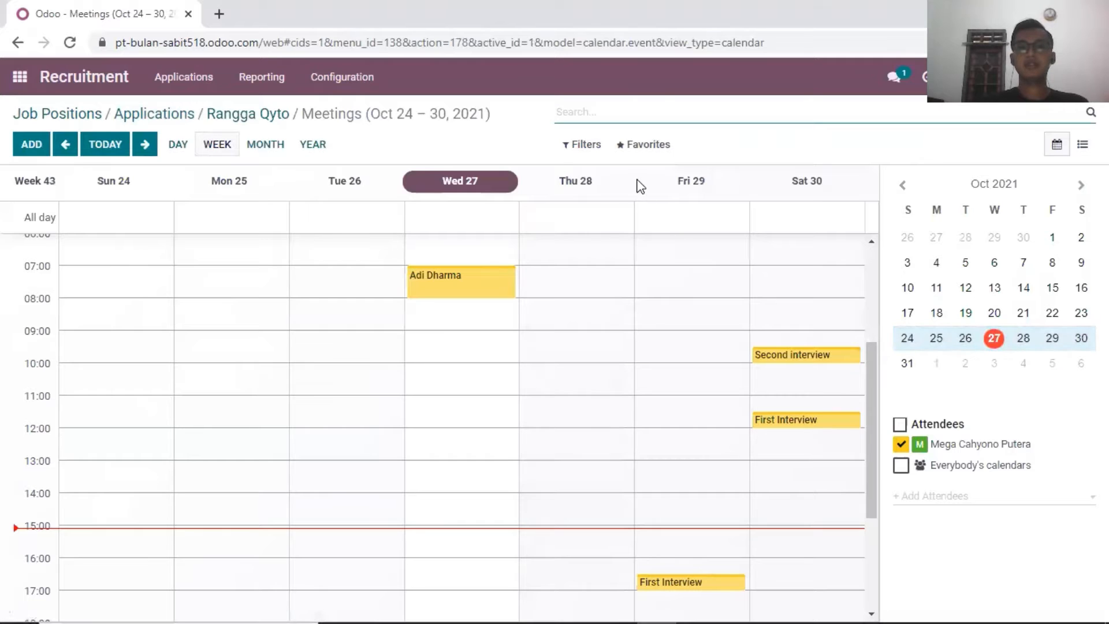
{"action": "left_click", "coordinate": [586, 181]}
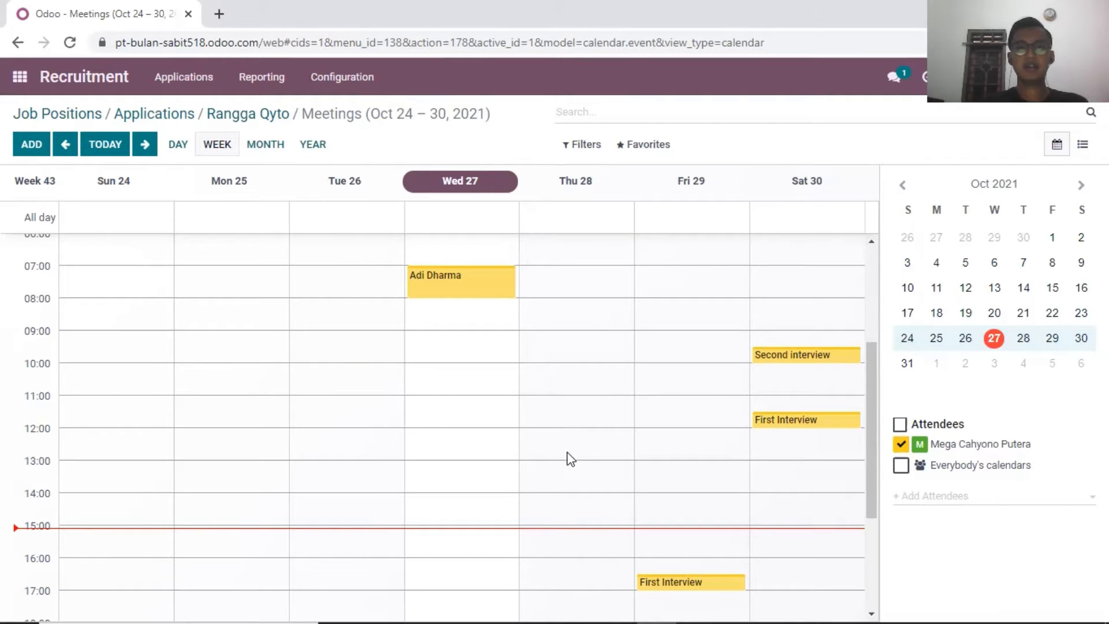
- Schedule a meeting on Thursday, October 28 at 13:30 with the subject "First Interview" followed by the applicant's first name
{"action": "left_click", "coordinate": [563, 476]}
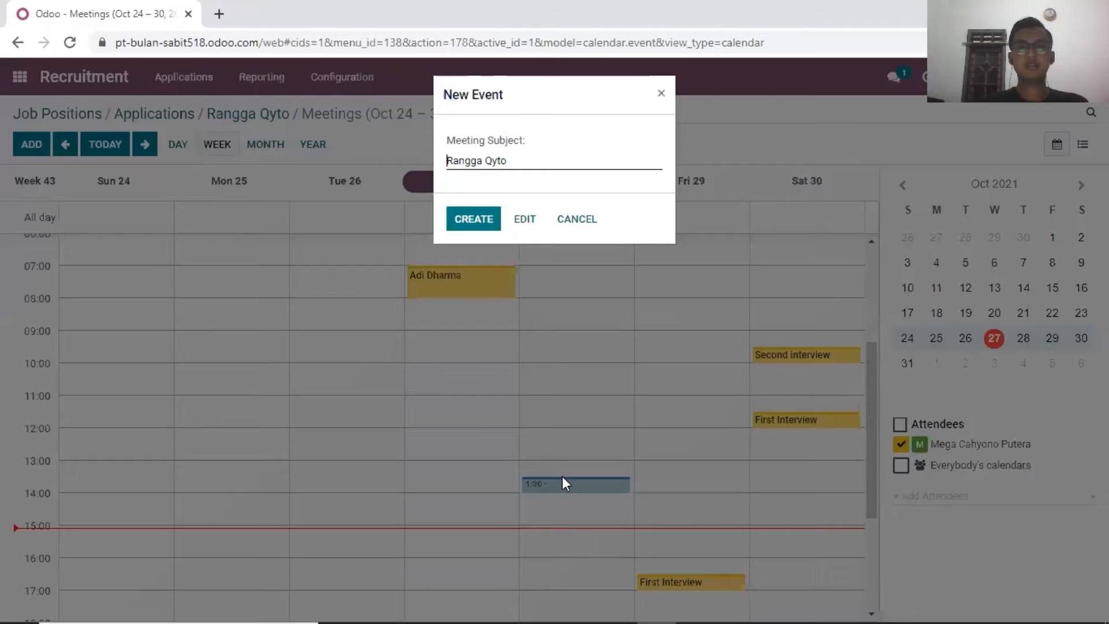
{"action": "left_click", "coordinate": [525, 158]}
{"action": "key", "text": "BackSpace"}
{"action": "key", "text": "BackSpace"}
{"action": "key", "text": "BackSpace"}
{"action": "key", "text": "BackSpace"}
{"action": "key", "text": "BackSpace"}
{"action": "key", "text": "BackSpace"}
{"action": "key", "text": "BackSpace"}
{"action": "key", "text": "BackSpace"}
{"action": "key", "text": "BackSpace"}
{"action": "key", "text": "BackSpace"}
{"action": "key", "text": "BackSpace"}
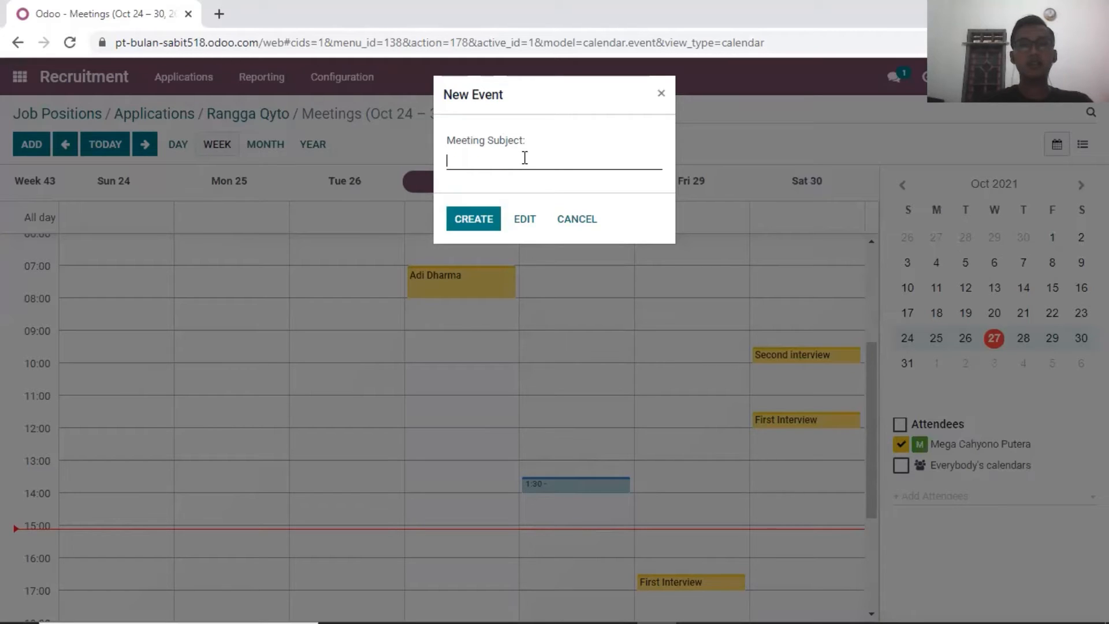
{"action": "type", "text": "First "}
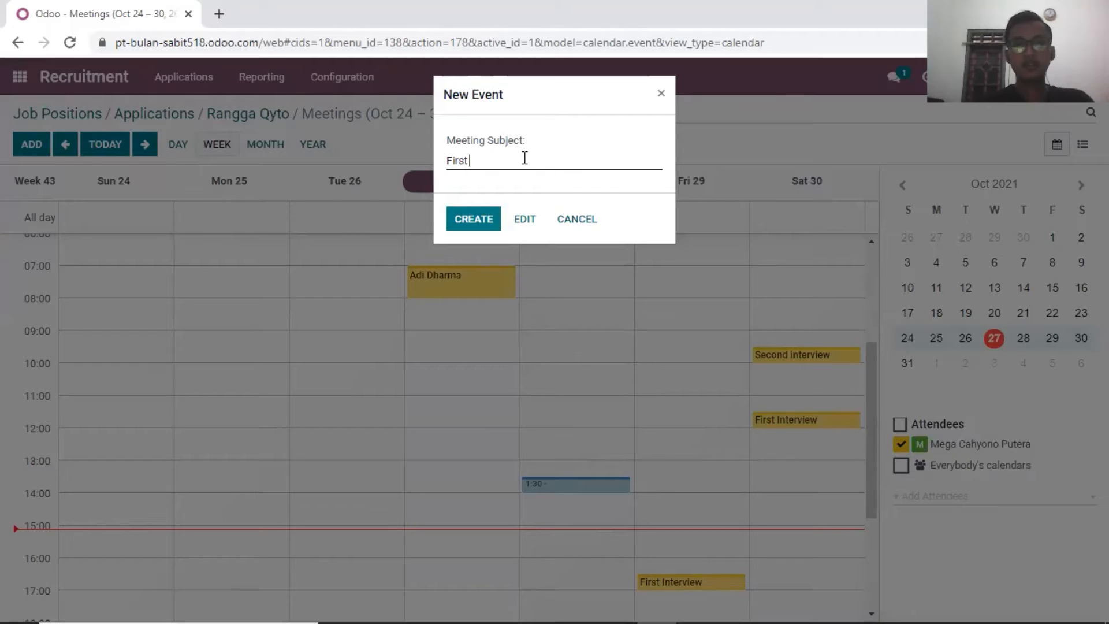
{"action": "type", "text": "Intervies"}
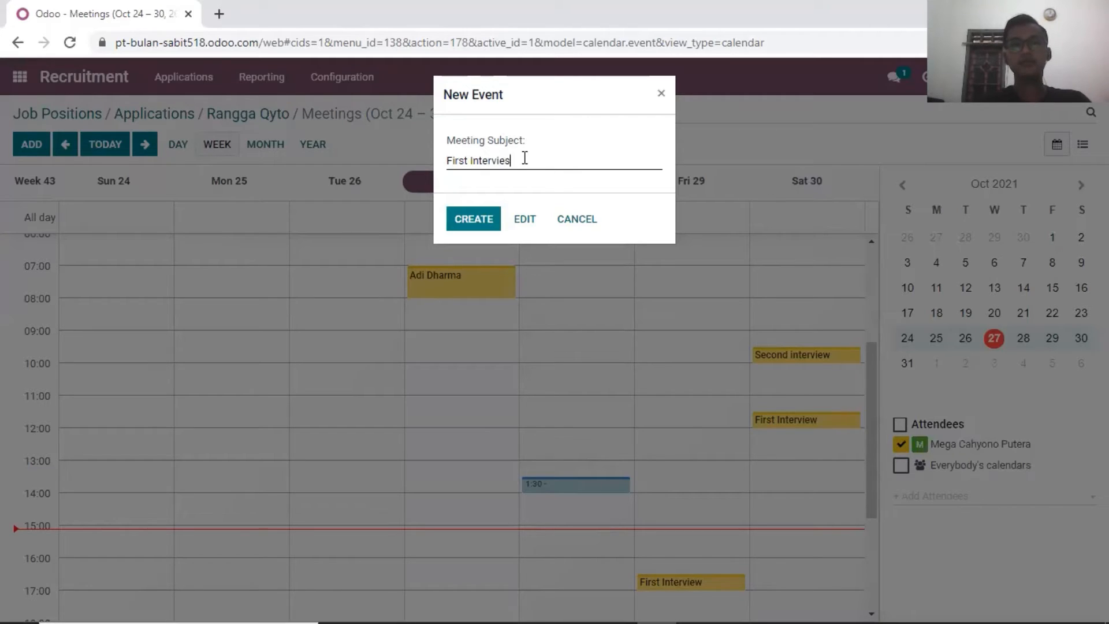
{"action": "key", "text": "BackSpace"}
{"action": "type", "text": "w Rangga"}
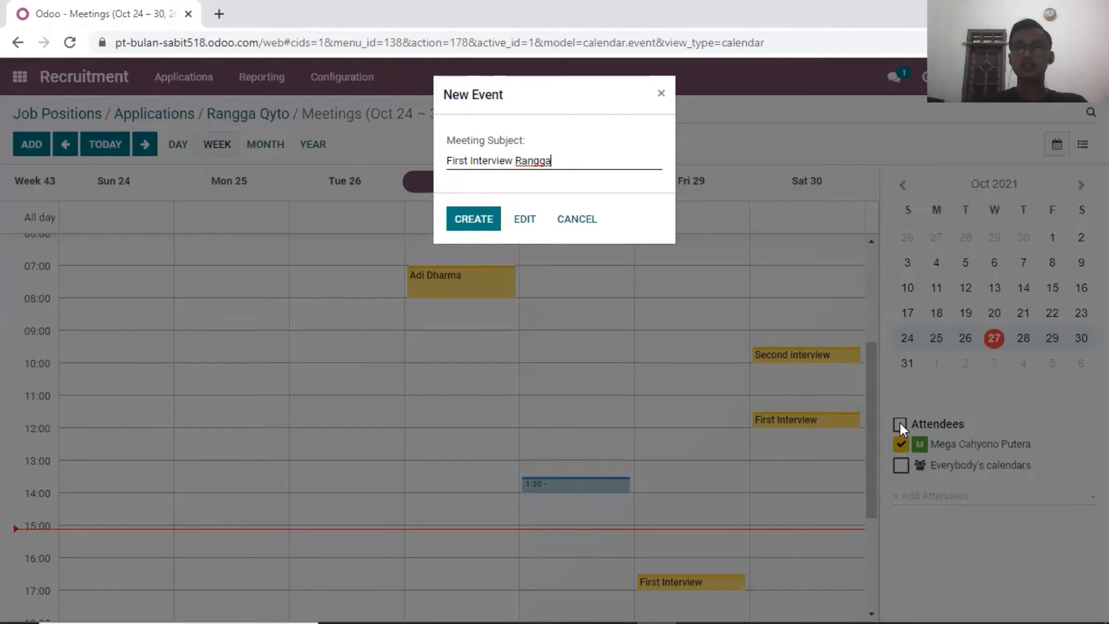
{"action": "left_click", "coordinate": [475, 224]}
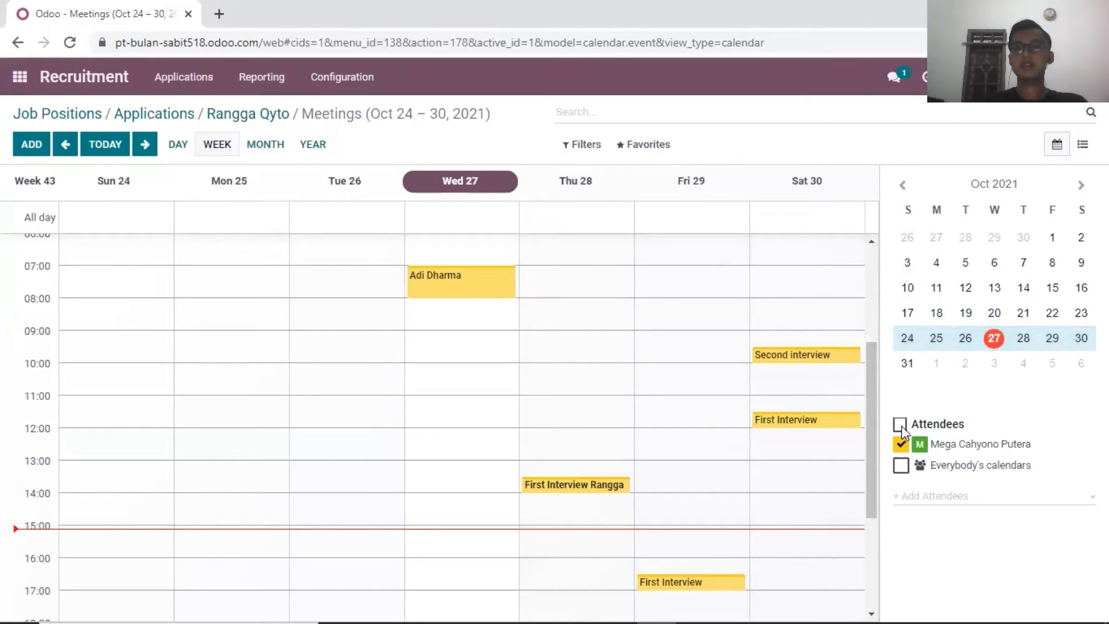
- Turn on the Attendees filter and save another meeting for the applicant on 10/27/2021 from 07:00 to 08:00, tagged Interview
{"action": "left_click", "coordinate": [900, 425]}
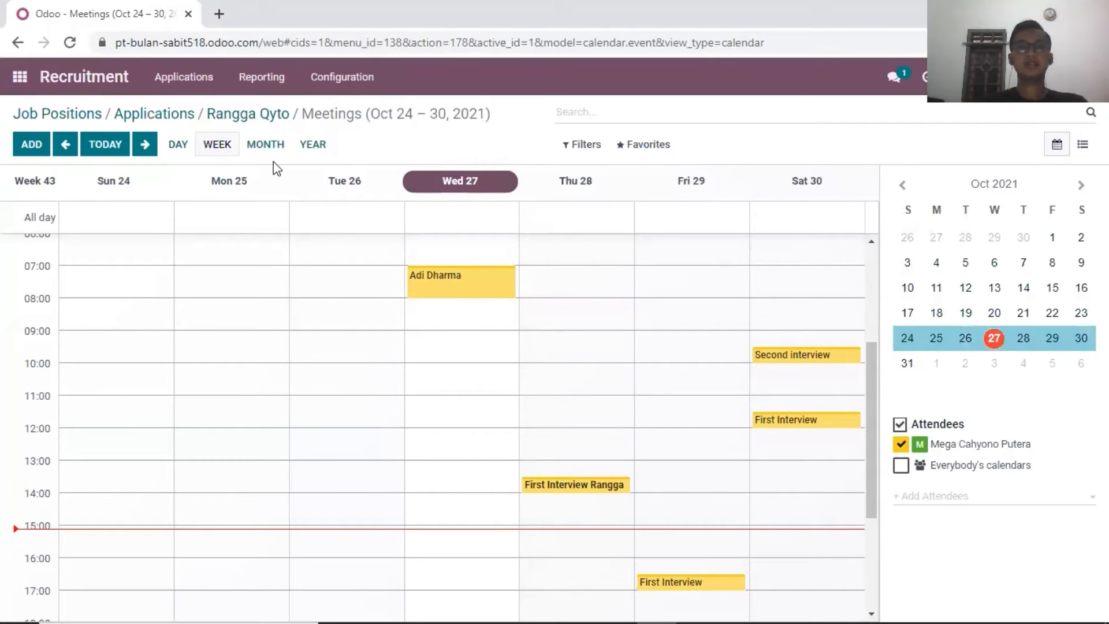
{"action": "left_click", "coordinate": [30, 148]}
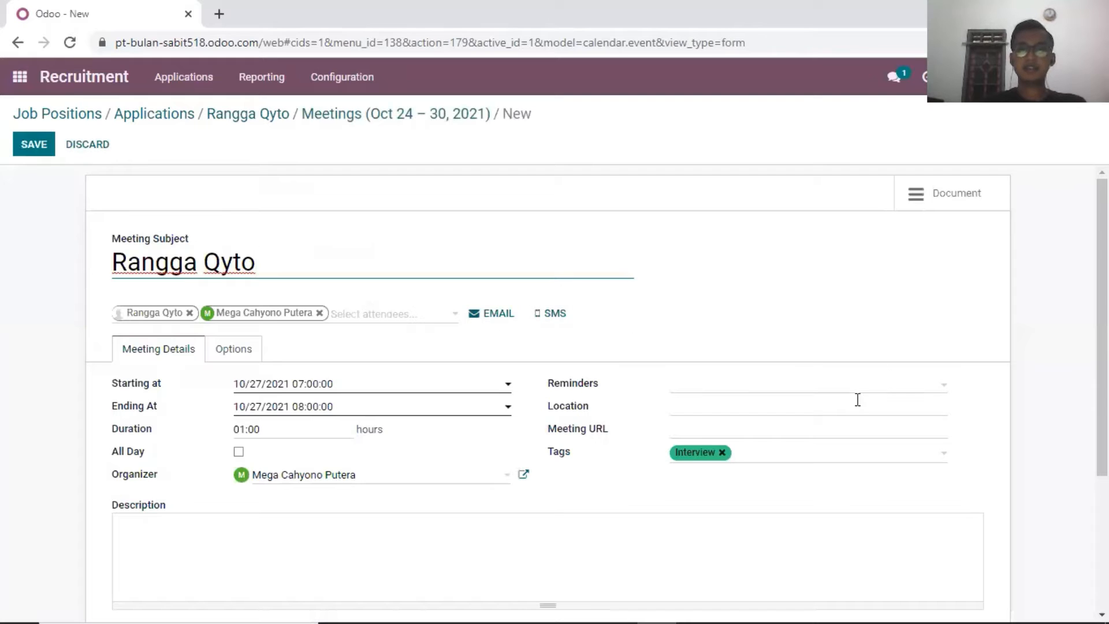
{"action": "scroll", "coordinate": [858, 399], "scroll_direction": "down", "scroll_amount": 1}
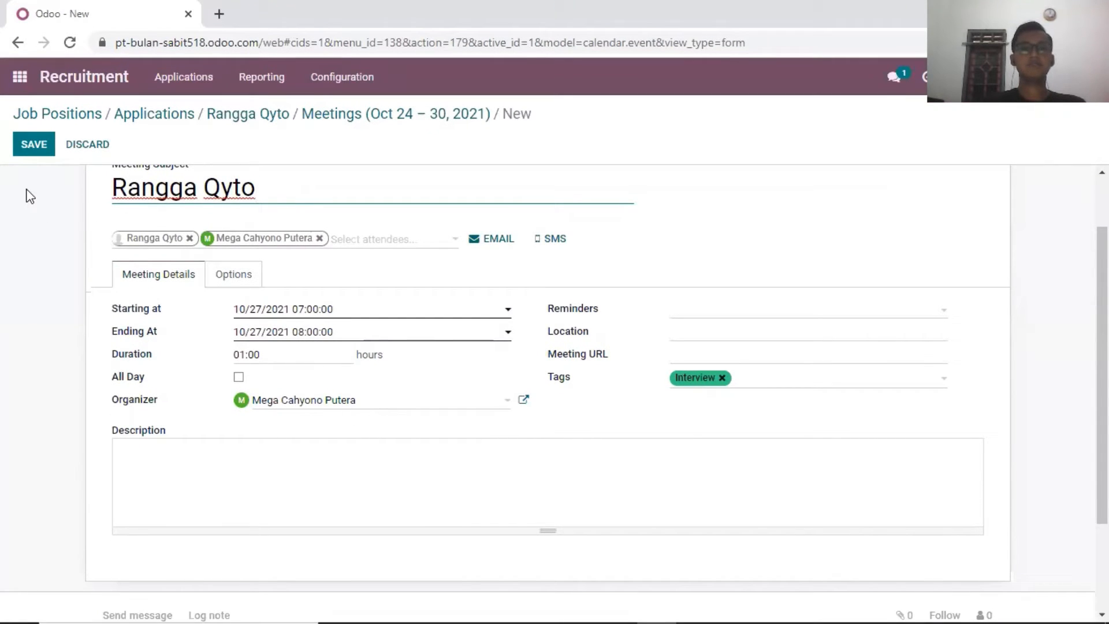
{"action": "left_click", "coordinate": [23, 147]}
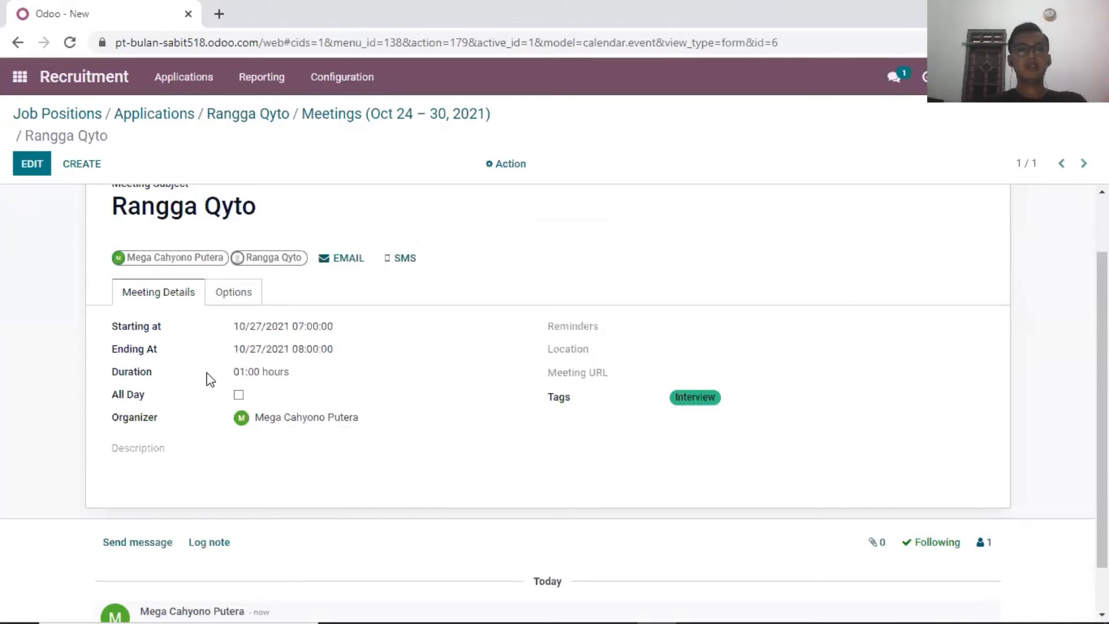
{"action": "scroll", "coordinate": [548, 404], "scroll_direction": "down", "scroll_amount": 1}
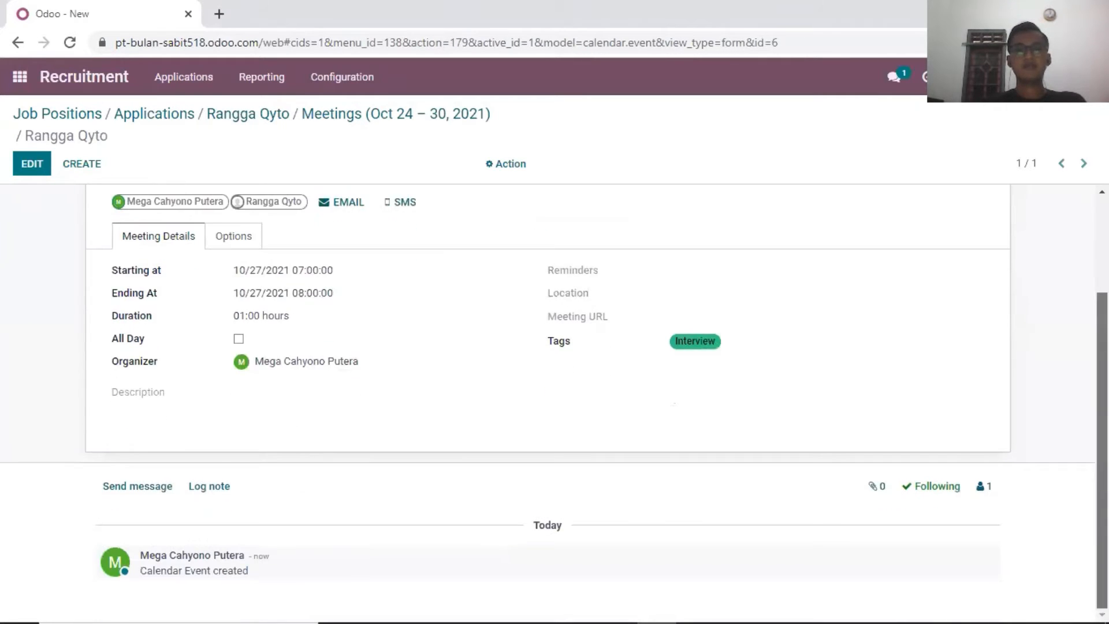
{"action": "scroll", "coordinate": [1067, 230], "scroll_direction": "up", "scroll_amount": 2}
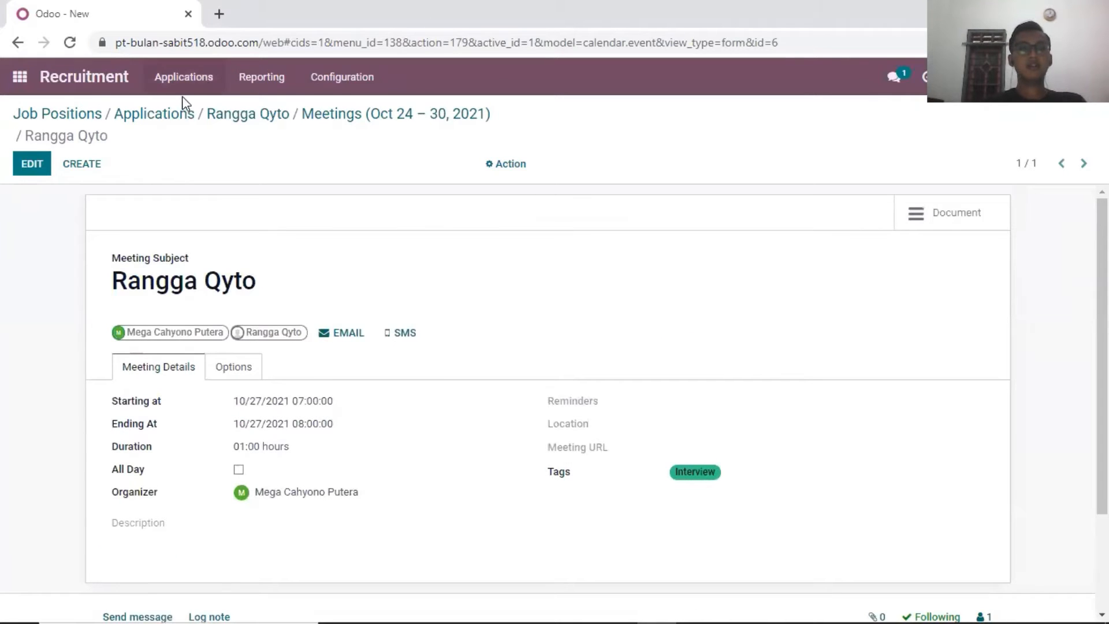
- Return to the applications board and review the planned activities of the First Interview applicant on the card and in the applicant's record
{"action": "left_click", "coordinate": [168, 114]}
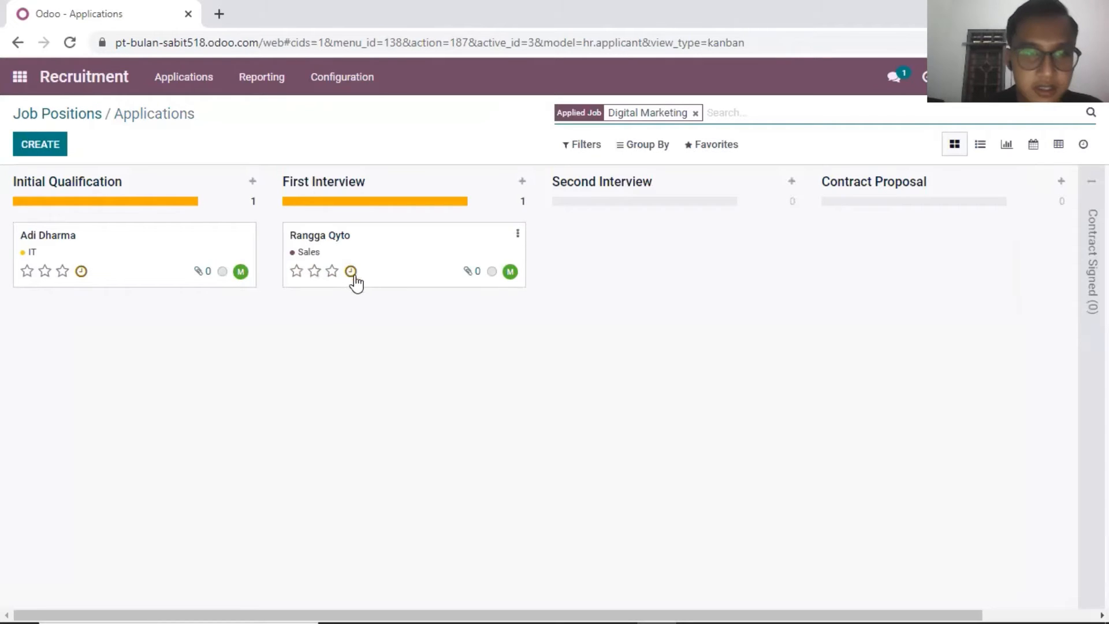
{"action": "left_click", "coordinate": [351, 271]}
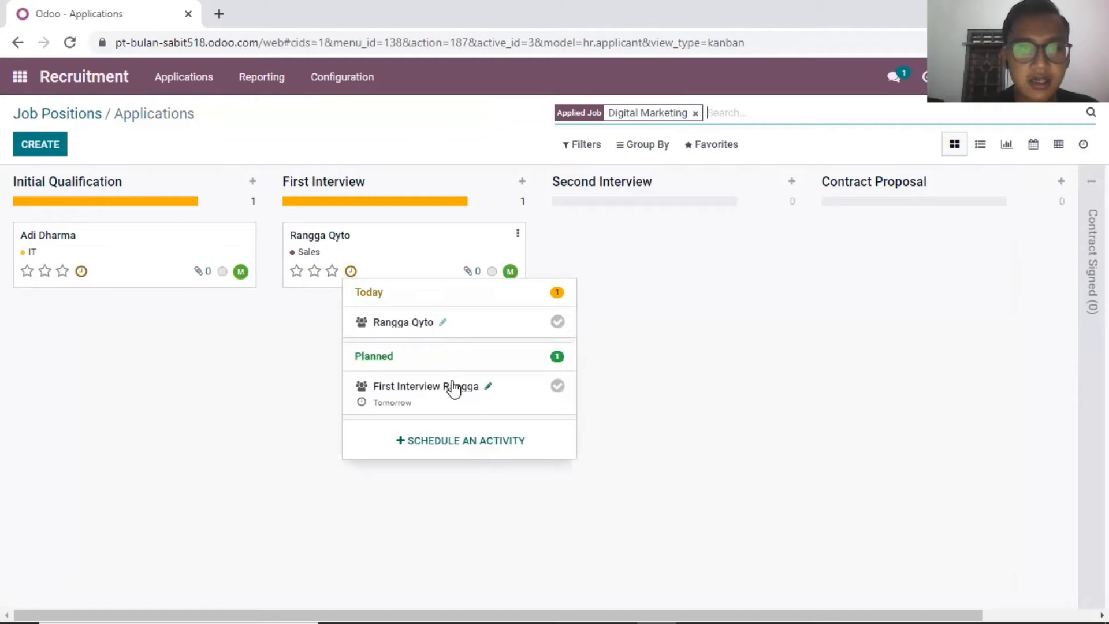
{"action": "left_click", "coordinate": [402, 246]}
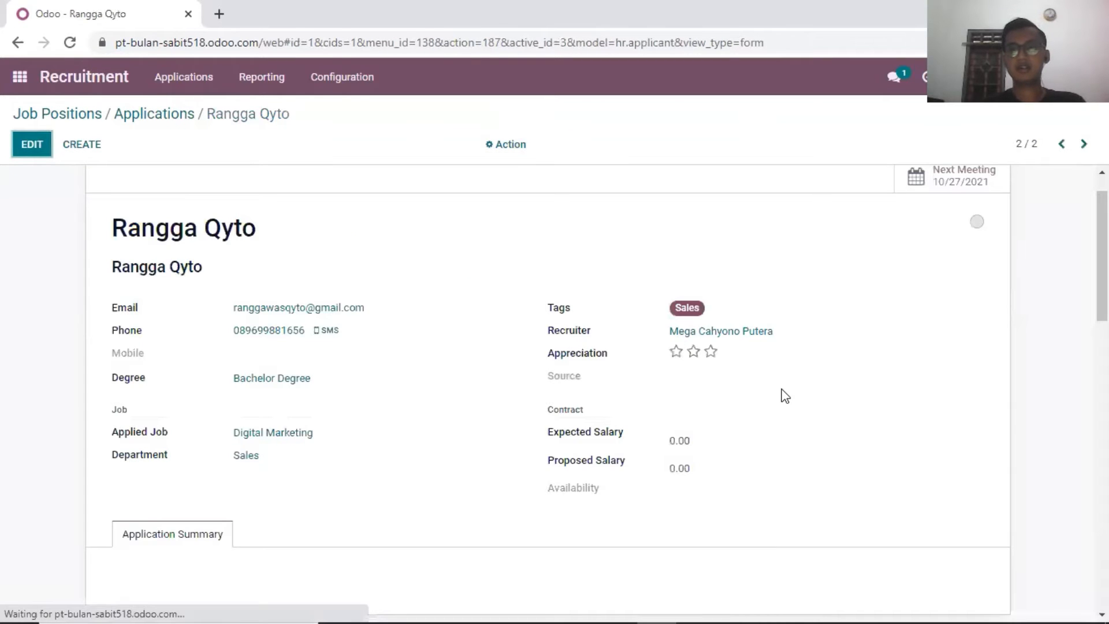
{"action": "left_click_drag", "start_coordinate": [1103, 256], "coordinate": [1102, 402]}
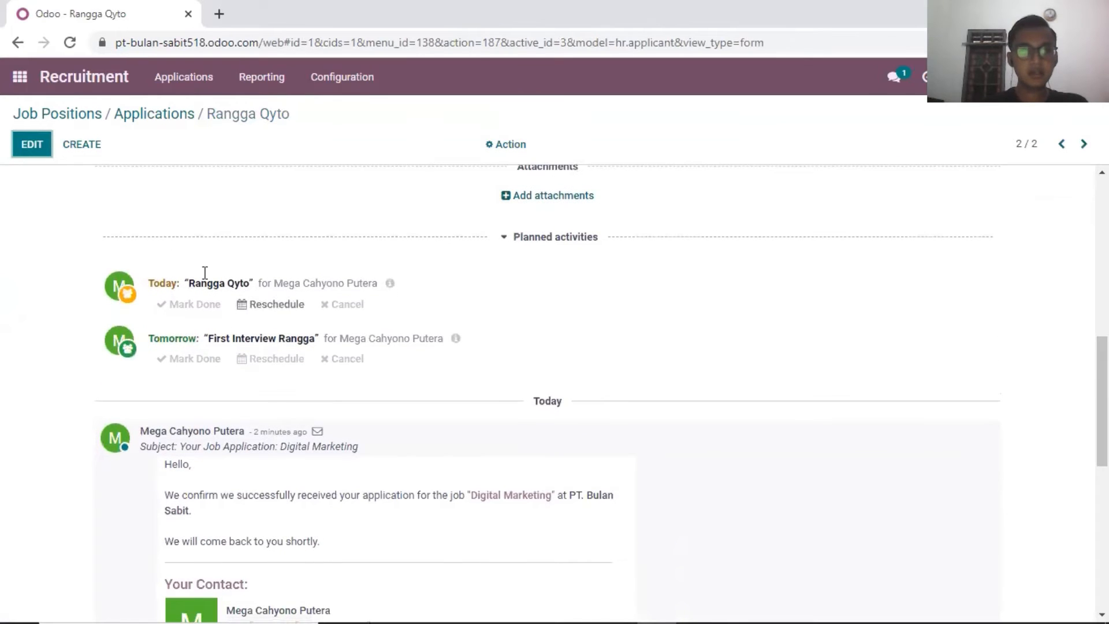
- Mark the applicant's First Interview meeting as done, look over the activity types for a follow-up, and leave without scheduling one
{"action": "left_click", "coordinate": [205, 359]}
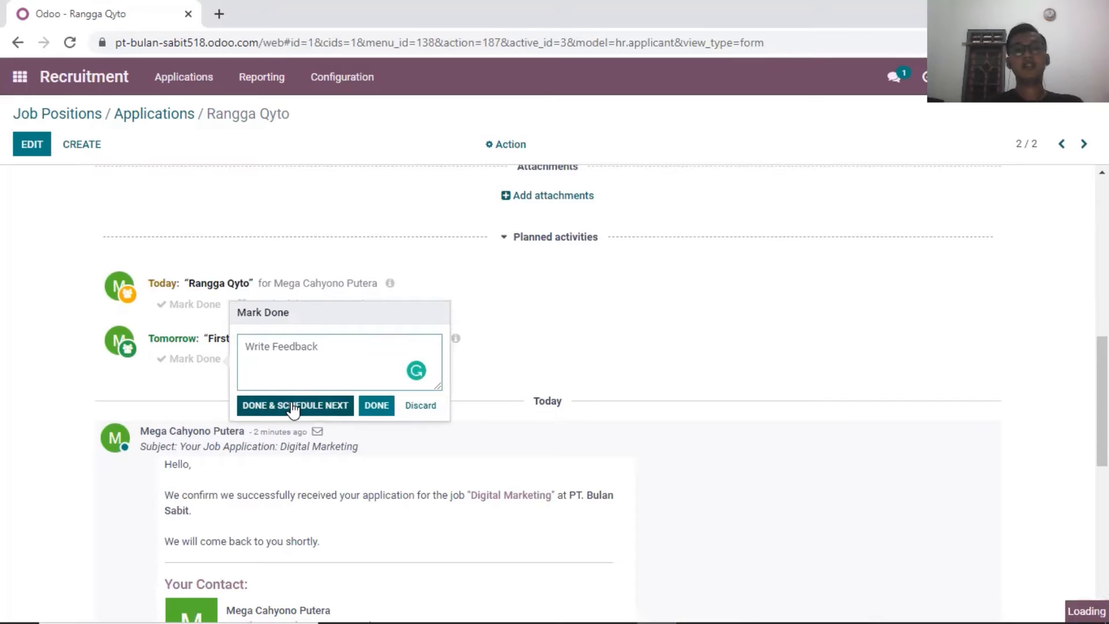
{"action": "left_click", "coordinate": [294, 406]}
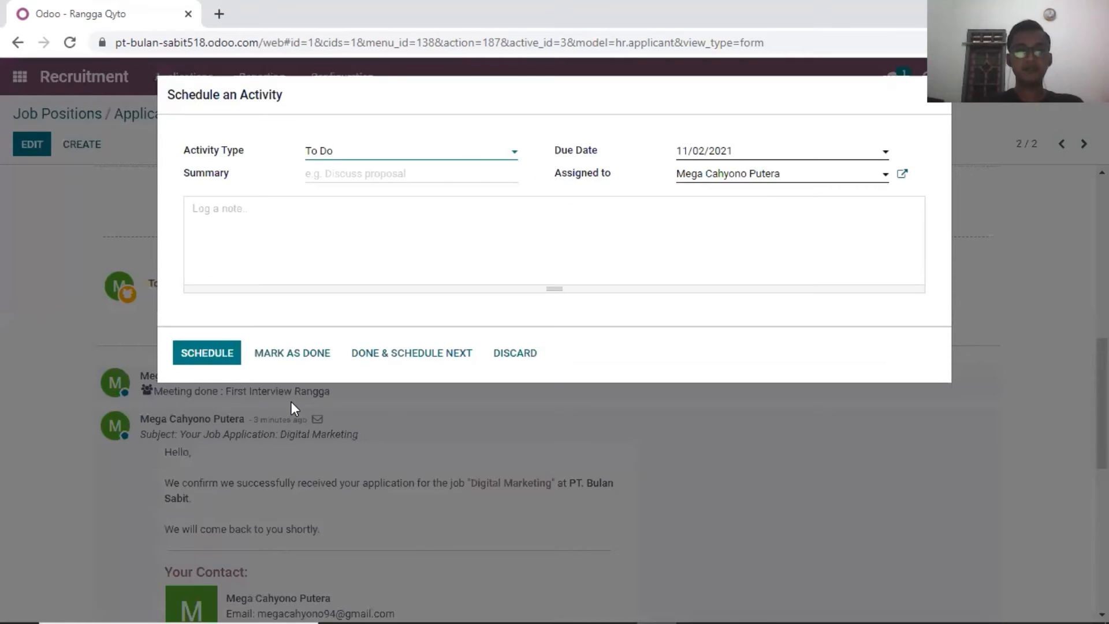
{"action": "left_click", "coordinate": [513, 155]}
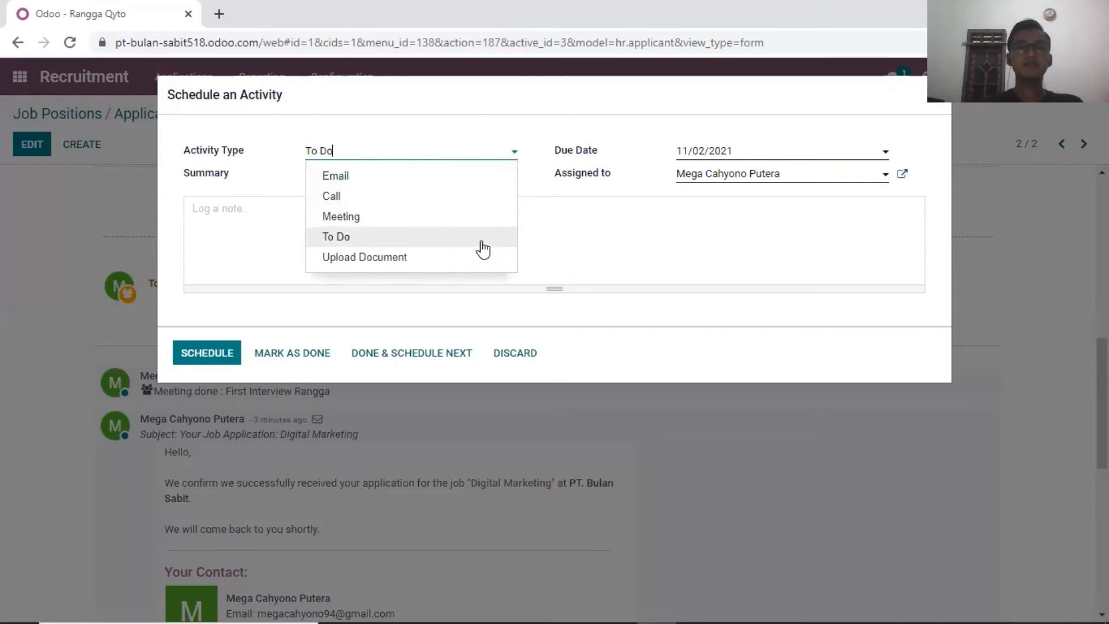
{"action": "left_click", "coordinate": [505, 154]}
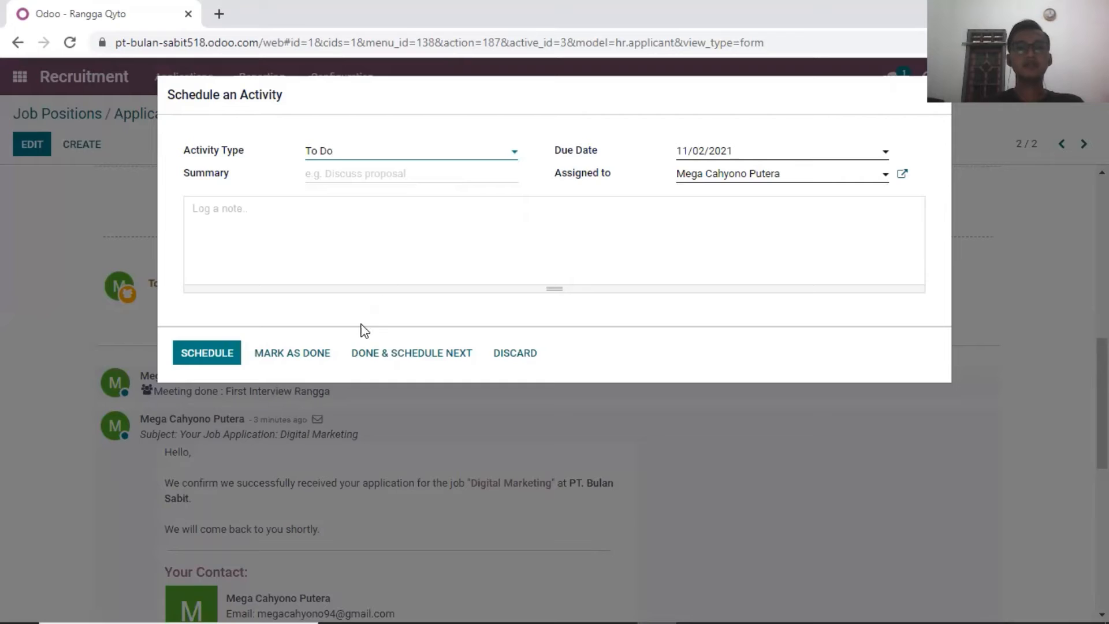
{"action": "left_click", "coordinate": [322, 359]}
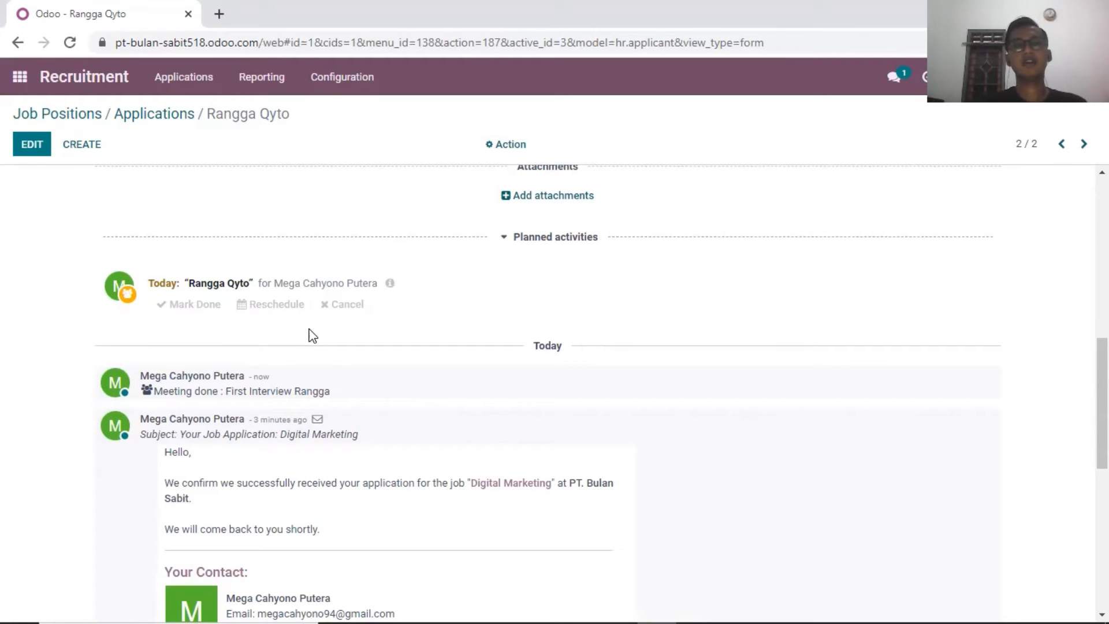
- Return to the applications board and advance the Sales-tagged applicant from First Interview through Second Interview to Contract Proposal
{"action": "left_click", "coordinate": [163, 116]}
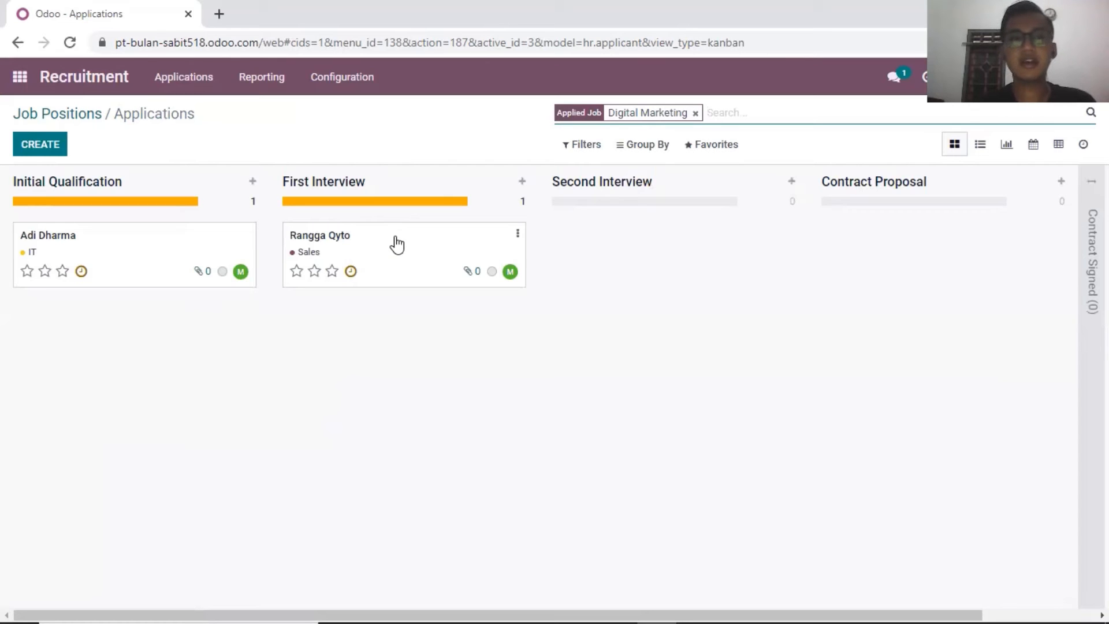
{"action": "left_click_drag", "start_coordinate": [397, 245], "coordinate": [681, 253]}
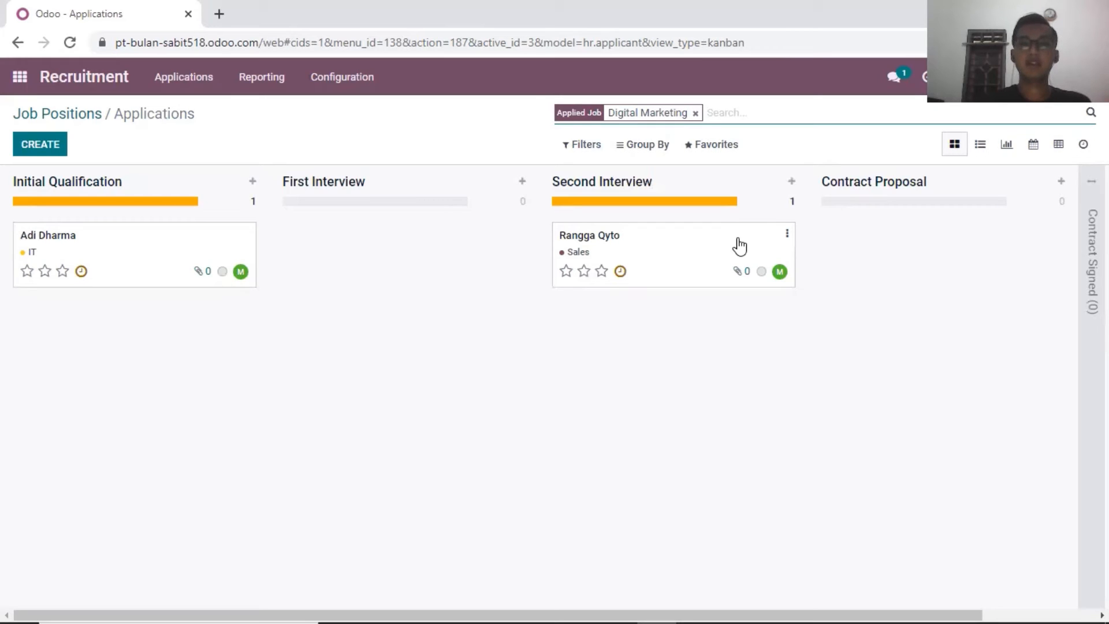
{"action": "left_click_drag", "start_coordinate": [699, 245], "coordinate": [976, 263]}
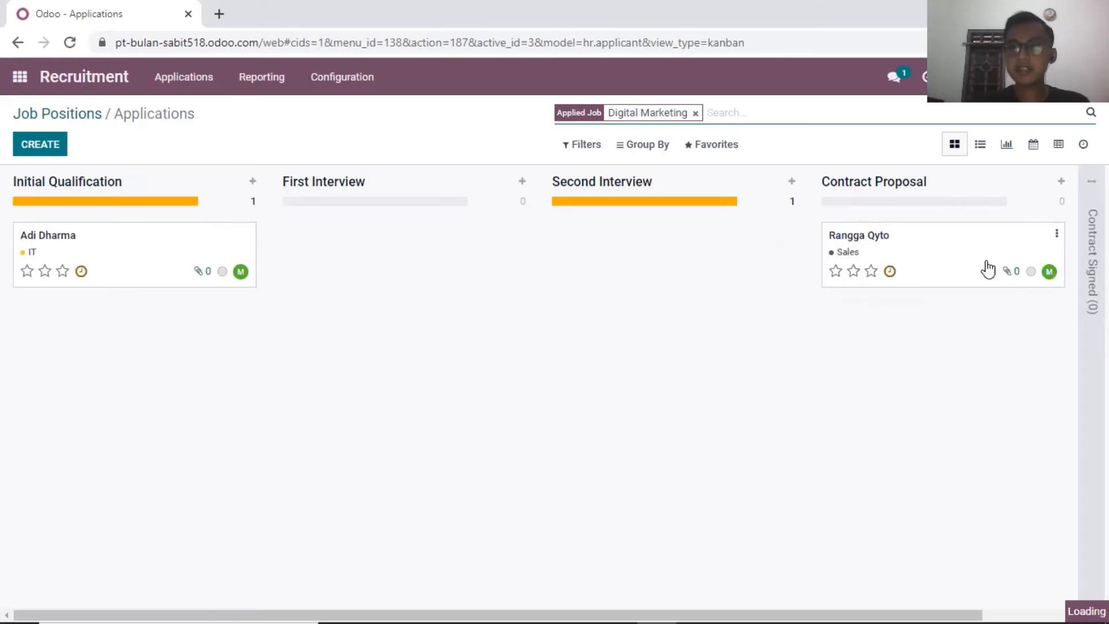
- Unfold the Contract Signed stage and move the Sales-tagged applicant from Contract Proposal into it
{"action": "left_click_drag", "start_coordinate": [963, 605], "coordinate": [1076, 603]}
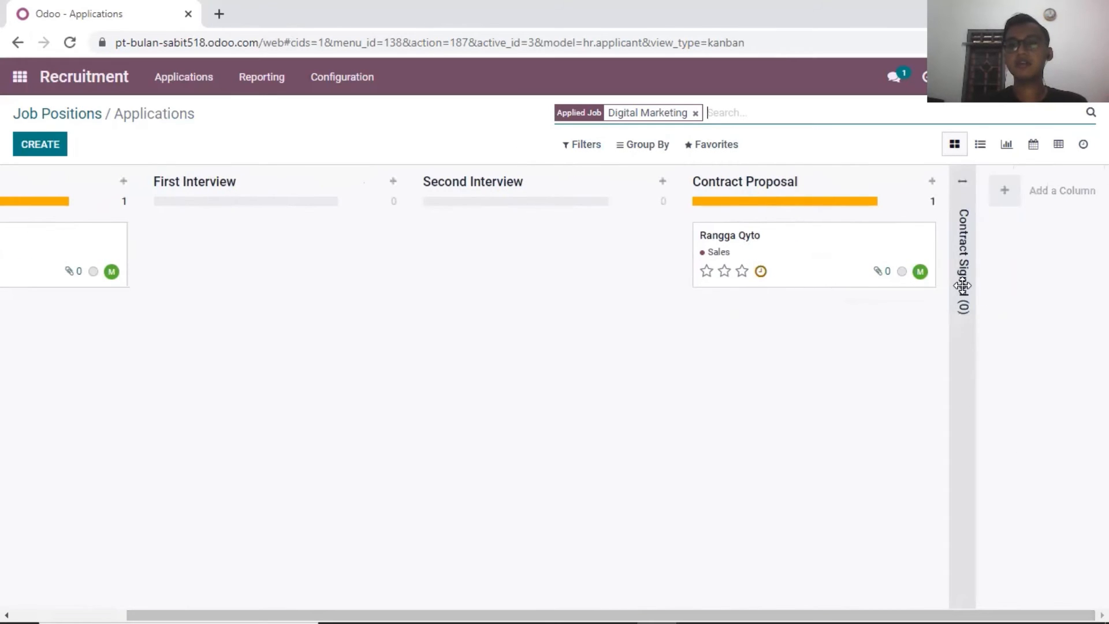
{"action": "left_click", "coordinate": [962, 286]}
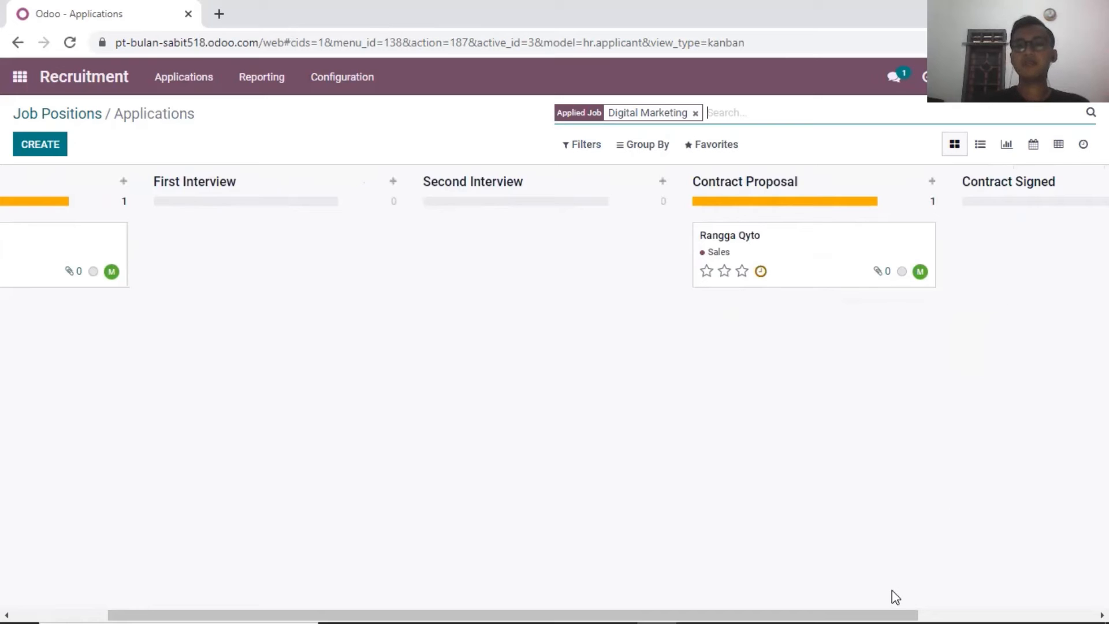
{"action": "left_click_drag", "start_coordinate": [891, 600], "coordinate": [1069, 585]}
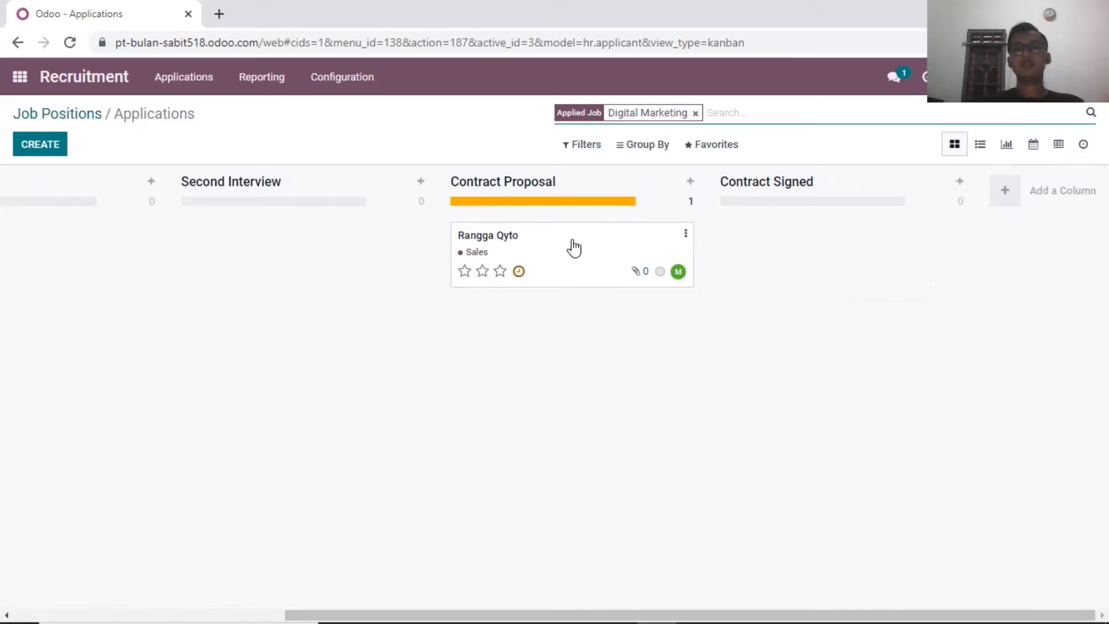
{"action": "left_click_drag", "start_coordinate": [574, 248], "coordinate": [842, 231]}
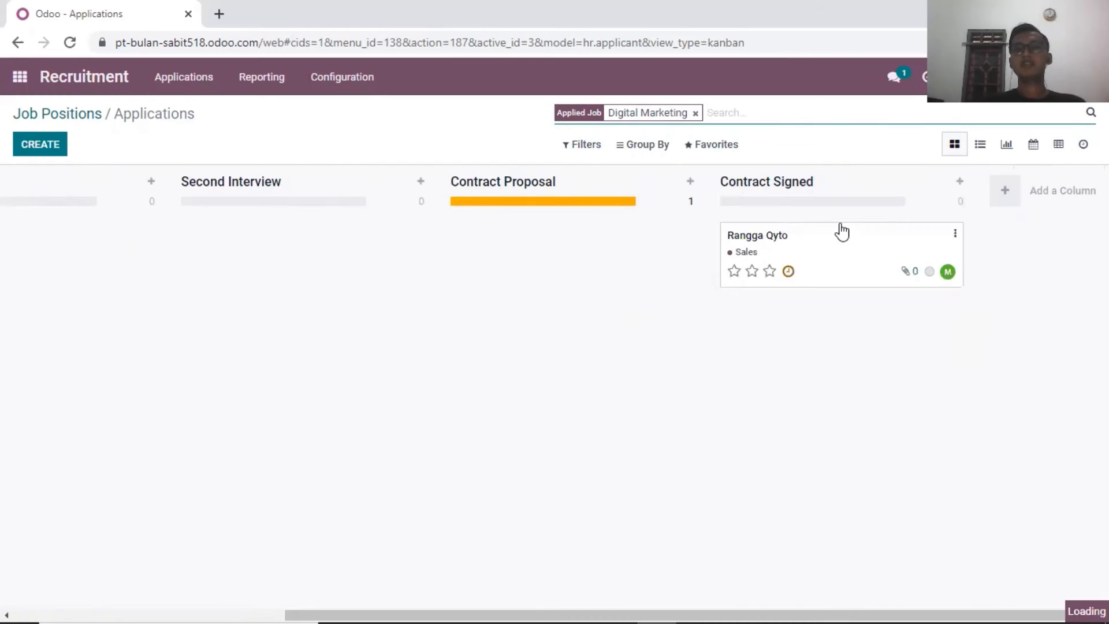